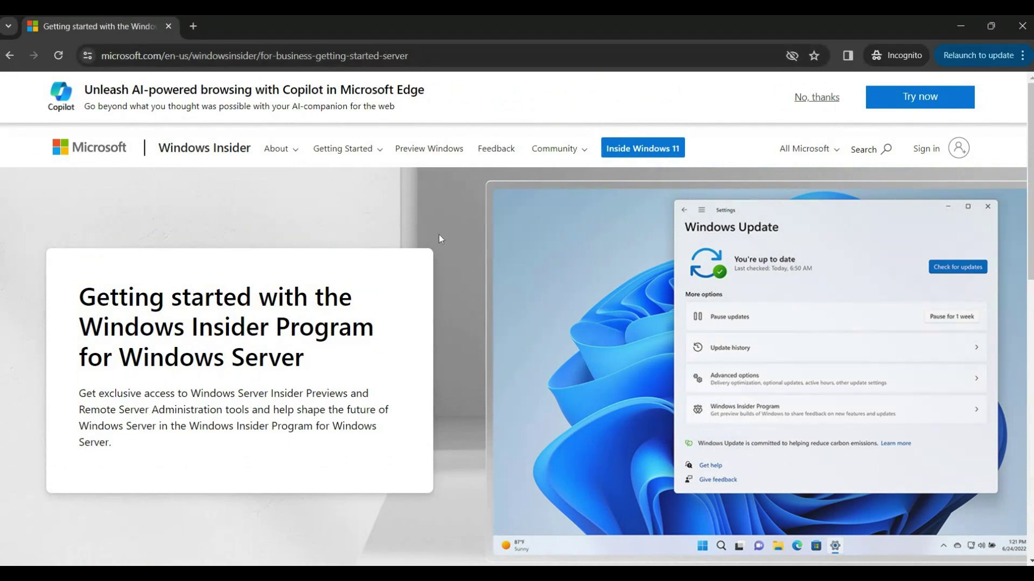
Start Insider Program registration and follow its 'Sign in now' link to Microsoft sign-in.
scroll(439, 239, "down", 8)
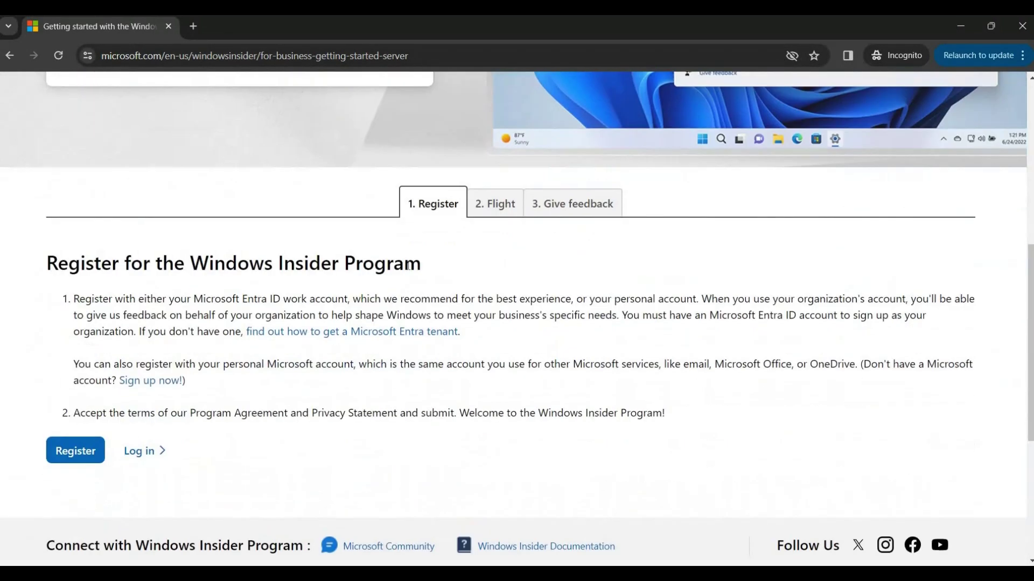
left_click(98, 456)
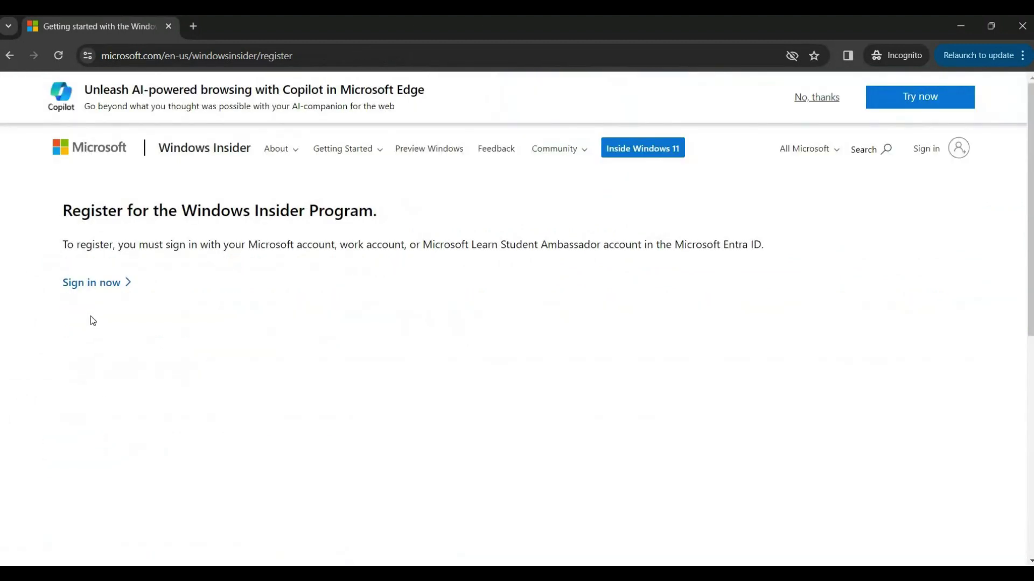
left_click(92, 285)
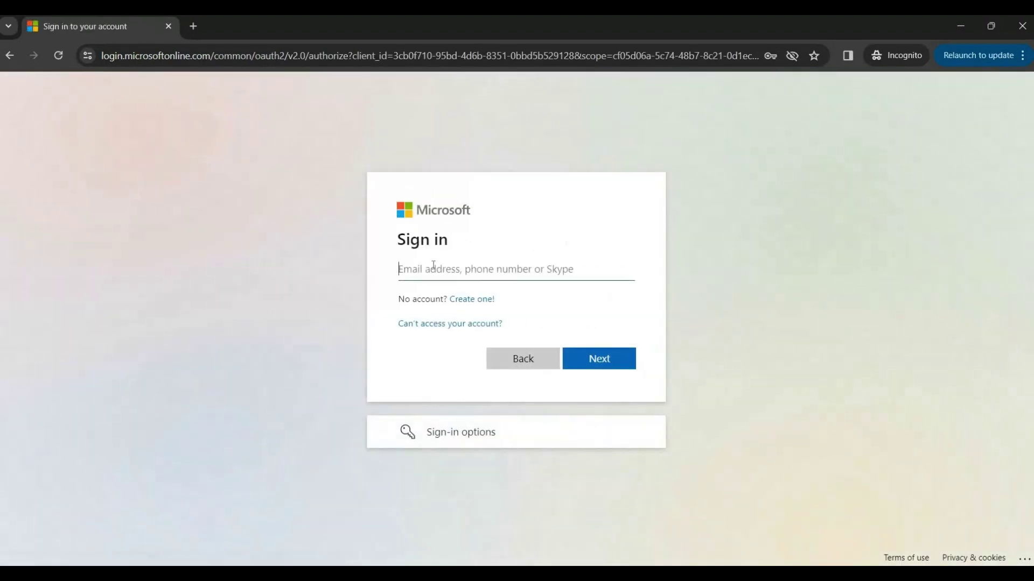
Sign in with the saved Microsoft account e-mail and password, choosing Yes to stay signed in.
left_click(434, 266)
left_click(492, 305)
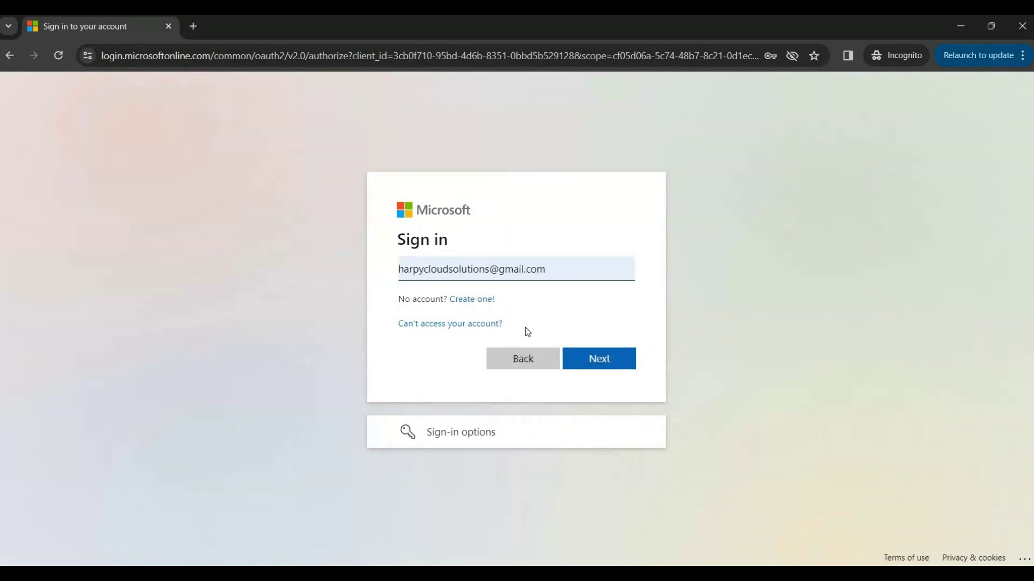
left_click(599, 360)
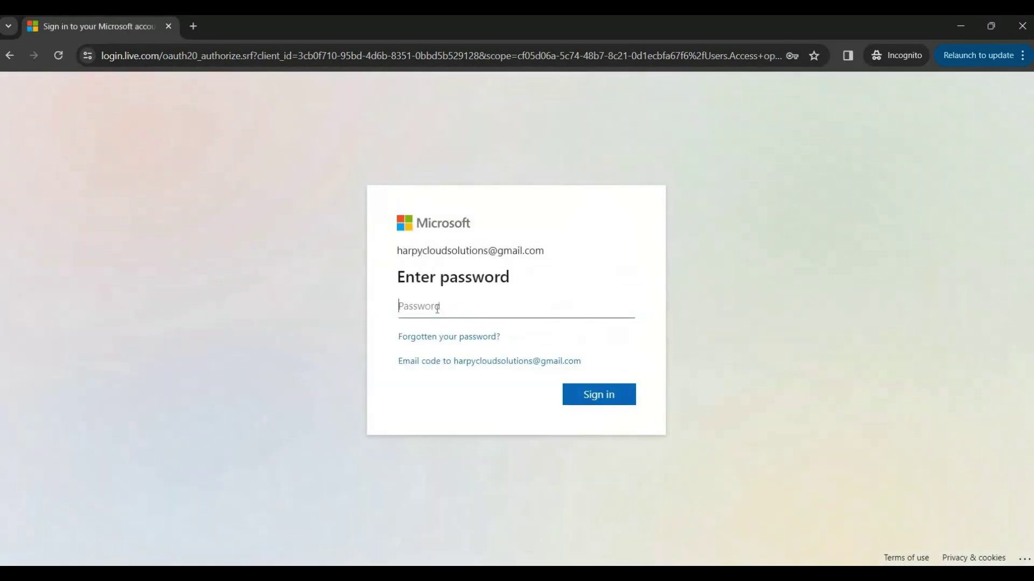
left_click(490, 350)
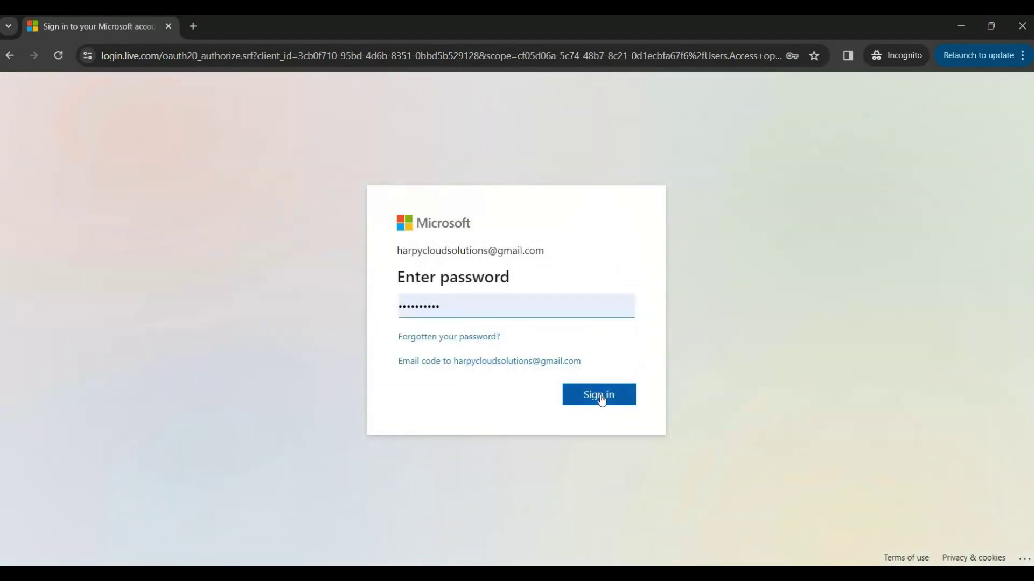
left_click(601, 400)
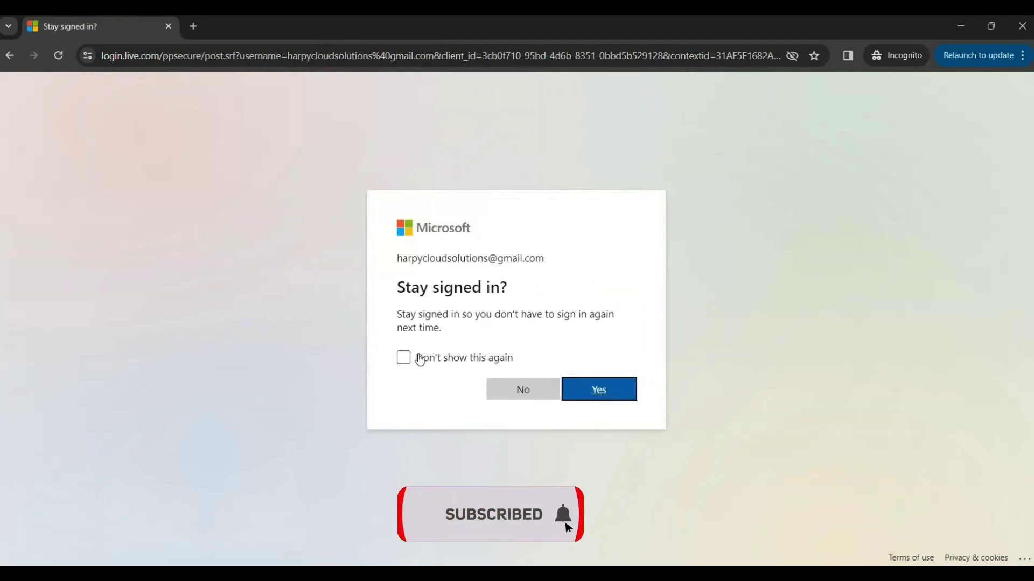
left_click(601, 388)
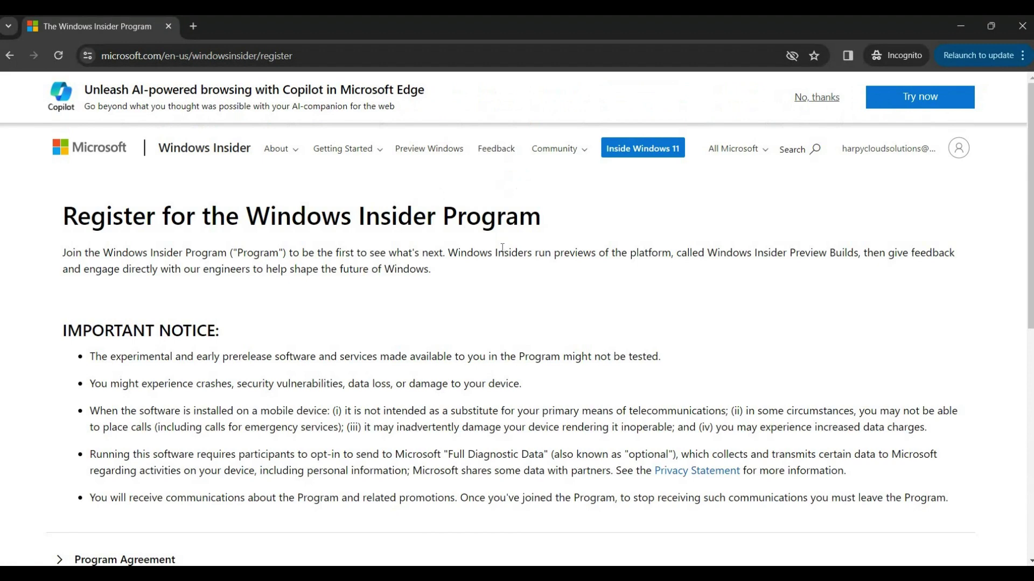
Expand the Program Agreement, tick 'I accept the terms of this agreement', and click Register now.
scroll(524, 334, "down", 4)
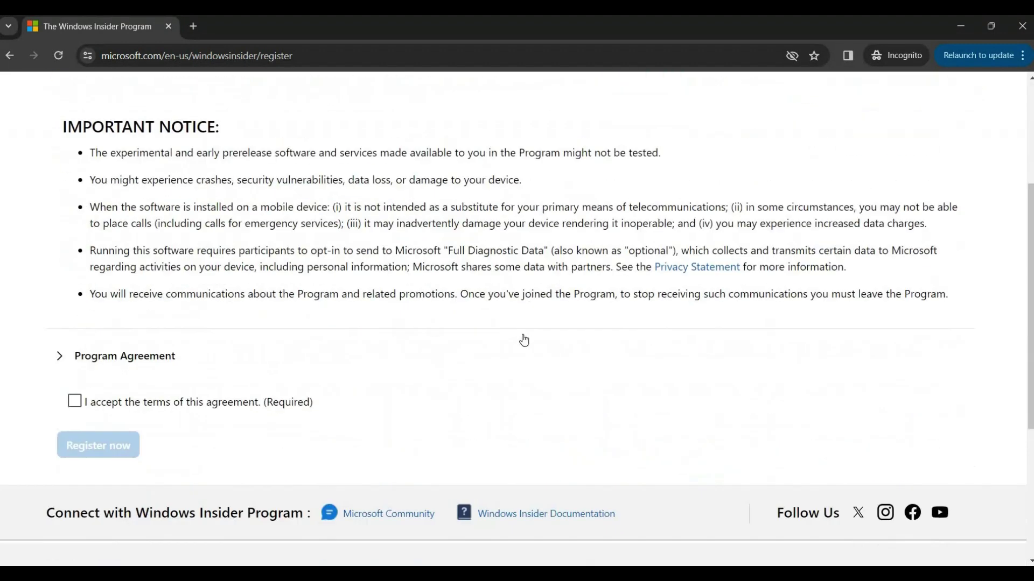
left_click(63, 358)
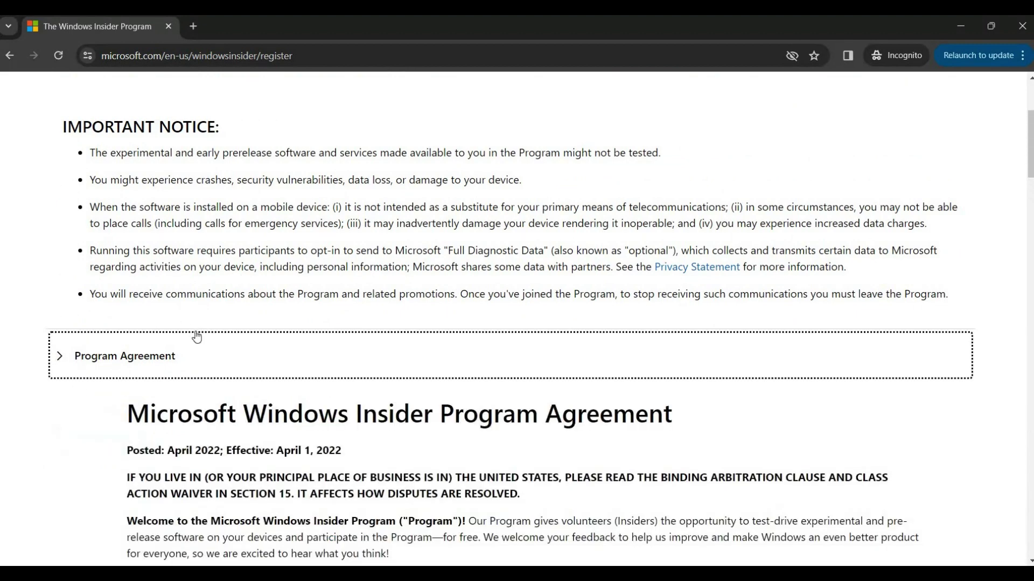
scroll(197, 338, "down", 3)
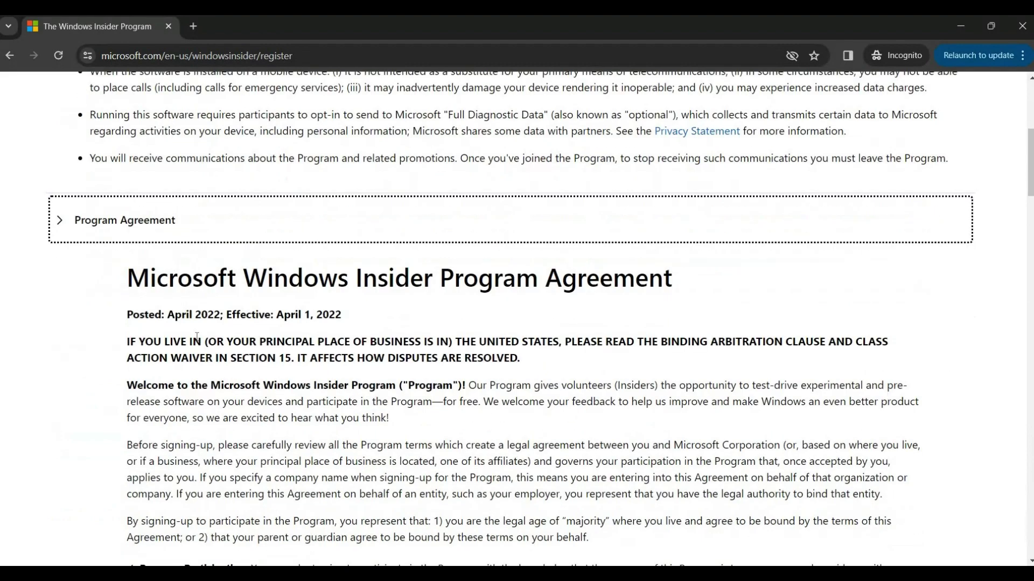
scroll(197, 337, "down", 15)
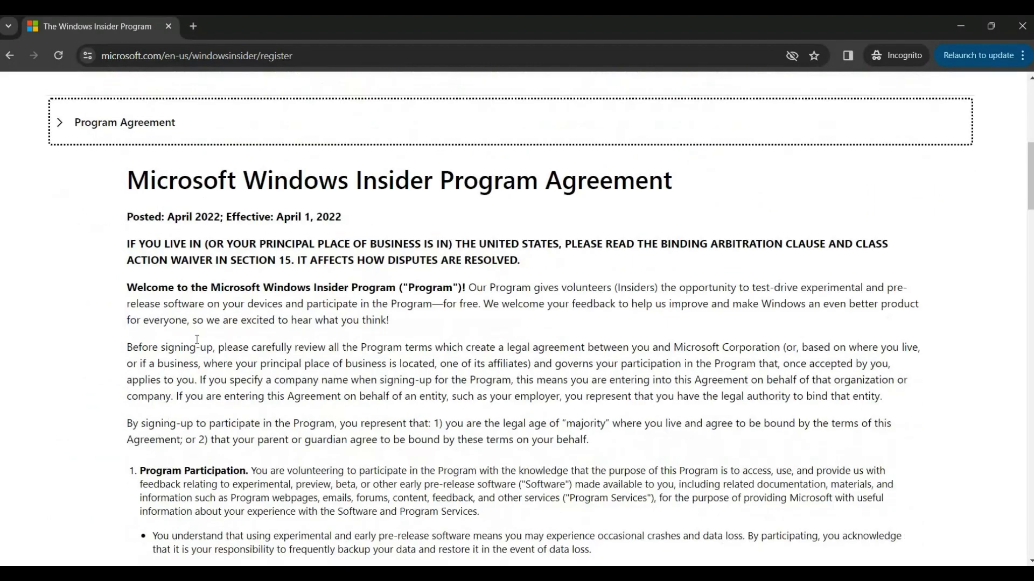
scroll(197, 347, "down", 20)
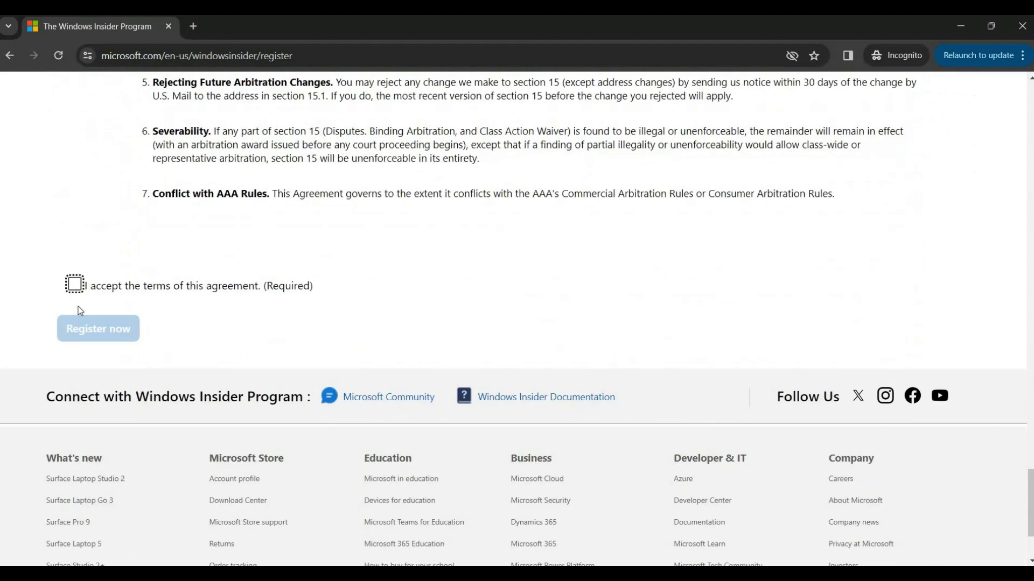
key("space")
left_click(82, 329)
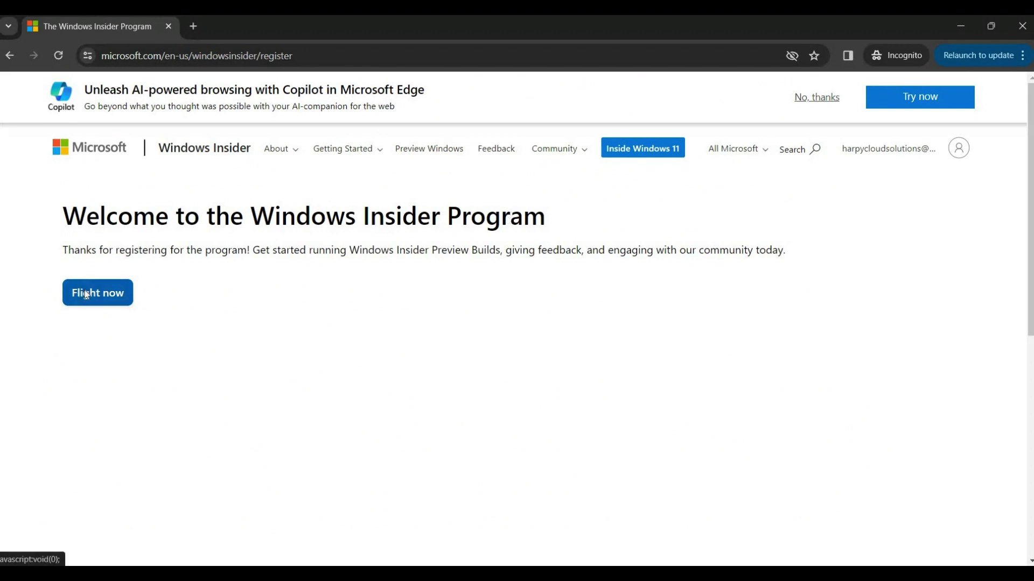
Click Flight now on the welcome page to head toward the preview builds.
left_click(86, 295)
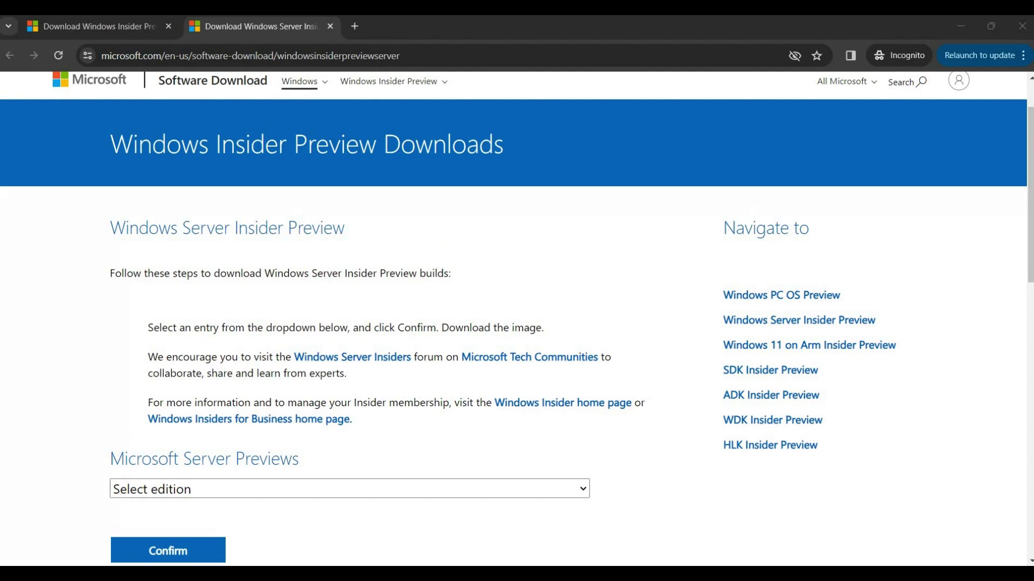
Select and confirm the Windows Server VNext Preview ISO (Canary) edition.
left_click(345, 54)
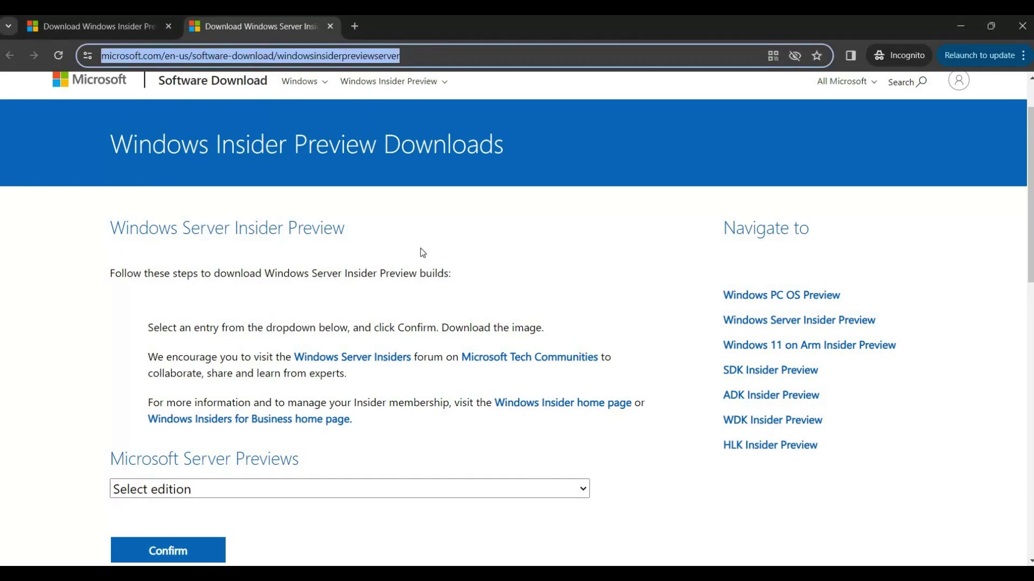
scroll(423, 253, "down", 1)
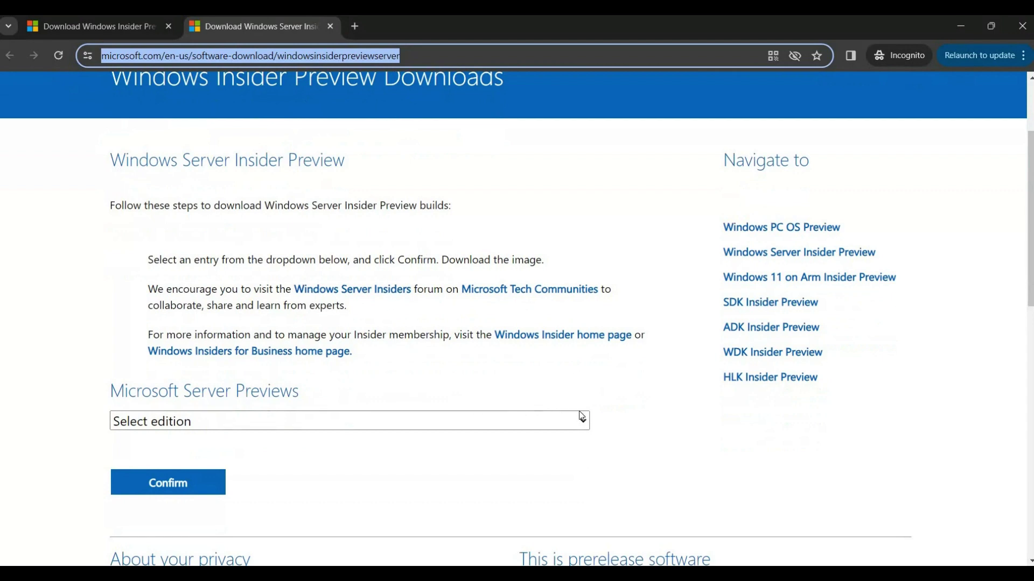
left_click(585, 428)
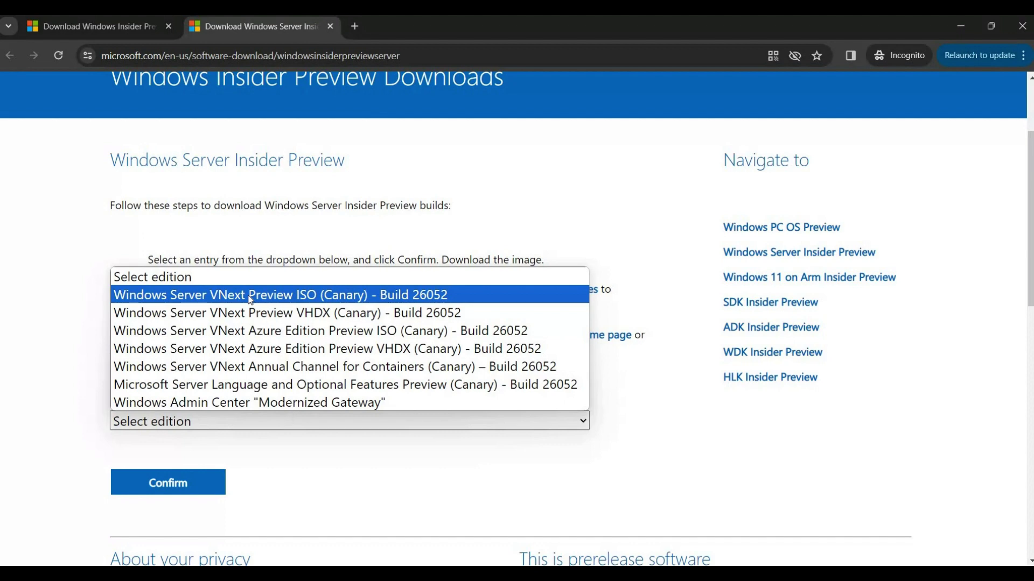
left_click(250, 296)
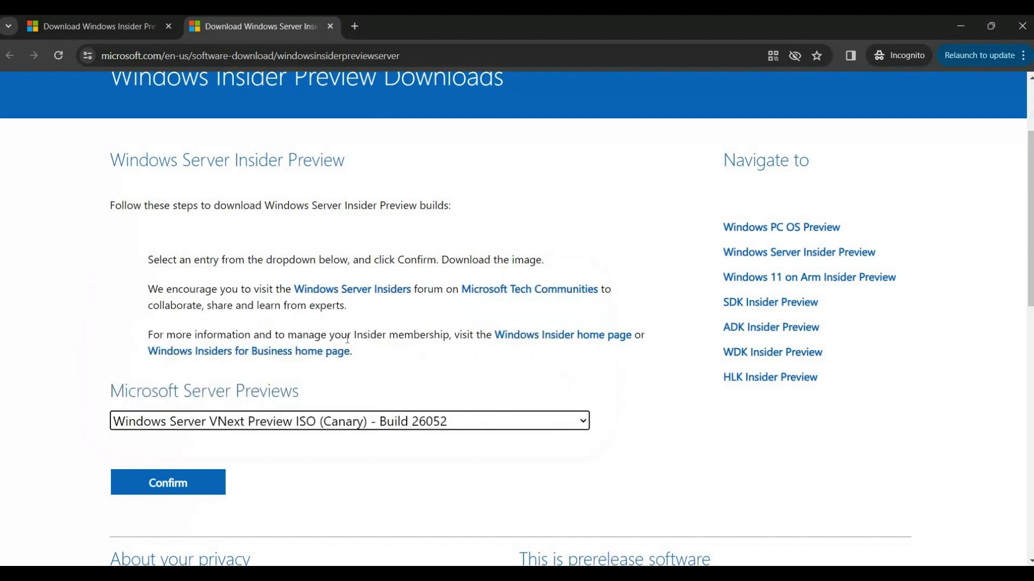
scroll(347, 338, "down", 3)
left_click(183, 291)
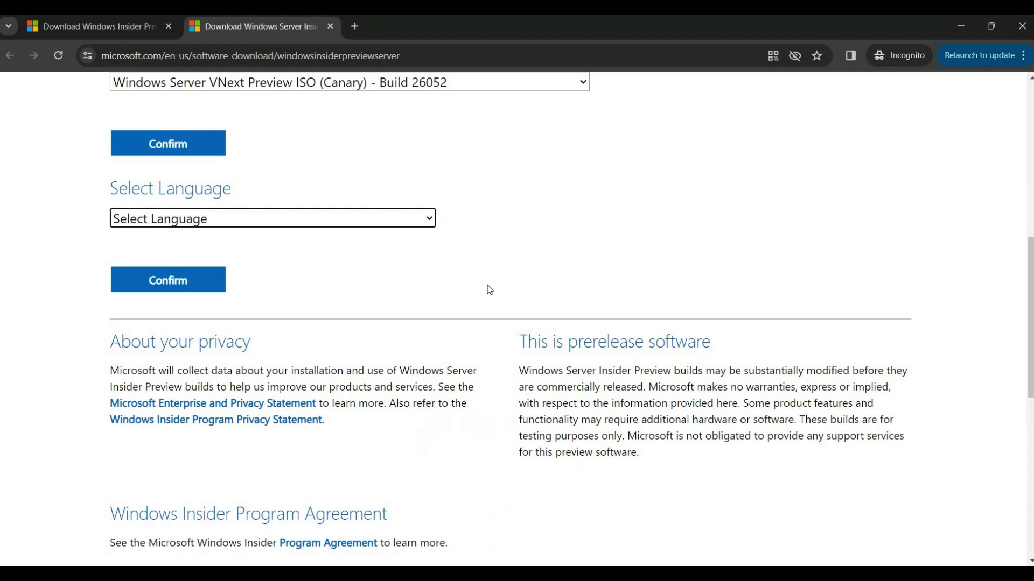
Choose English (United States) as the download language and confirm it.
left_click(401, 220)
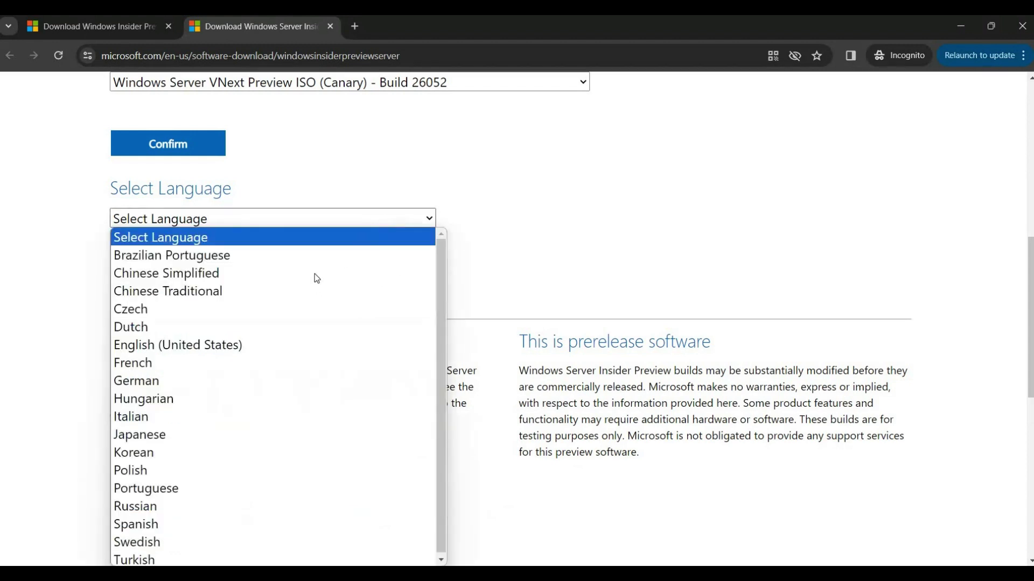
left_click(244, 345)
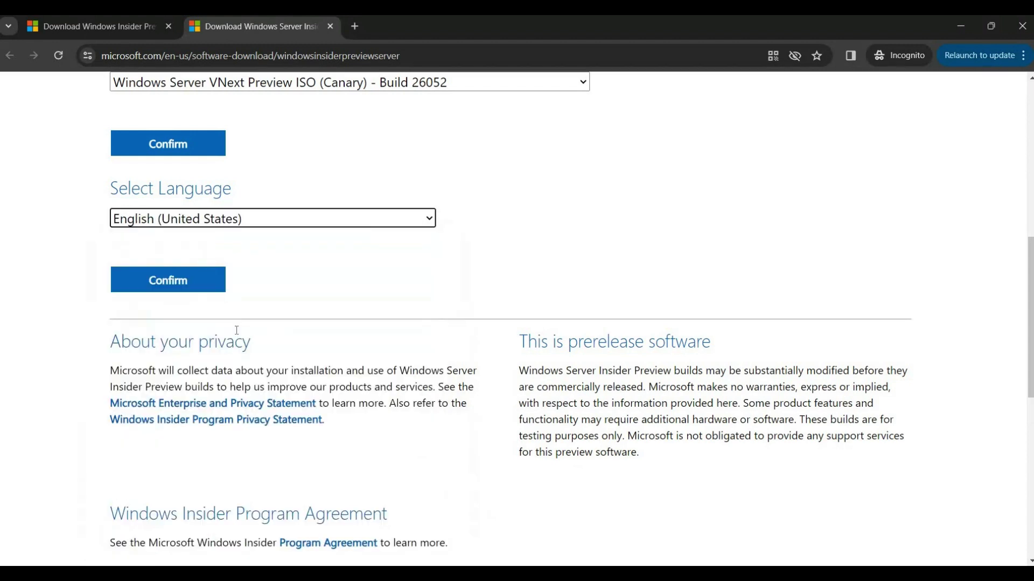
left_click(205, 290)
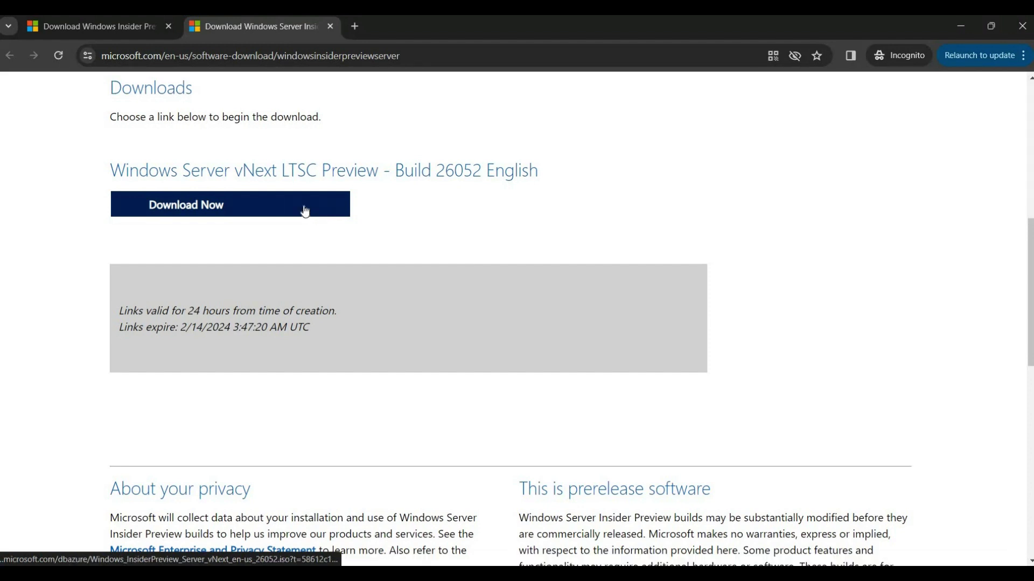
Download the Windows_InsiderPreview_Server_vNext_en-us_26052 ISO, saving it to the Downloads folder.
left_click(305, 211)
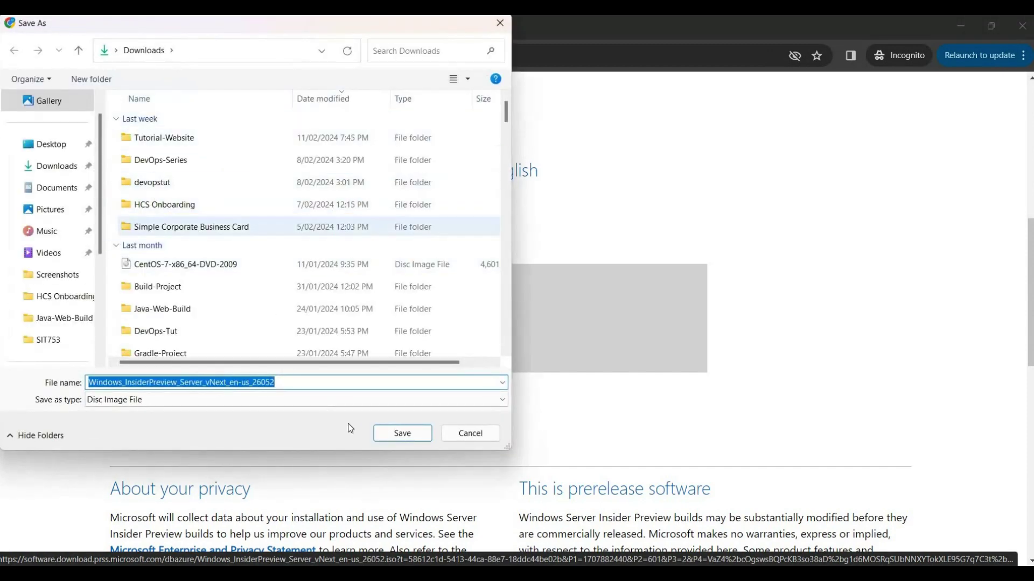
left_click(392, 433)
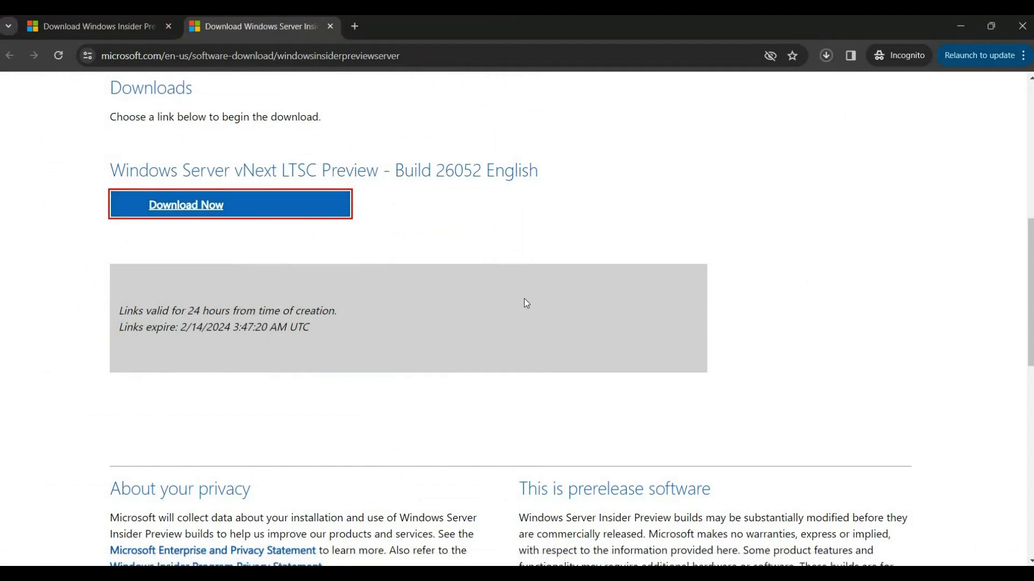
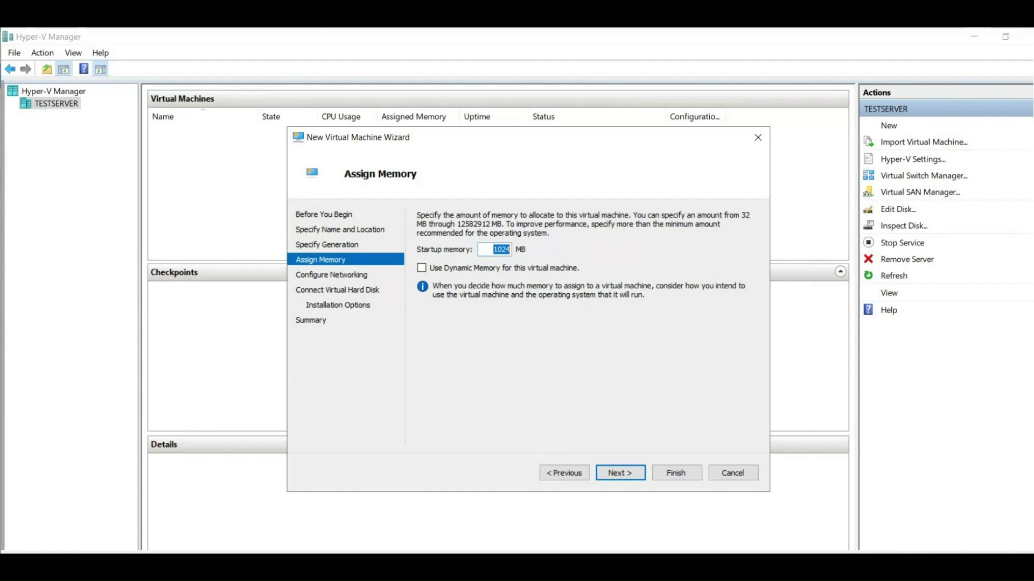
Set the new VM's startup memory to 4096 MB and continue to networking.
left_click(621, 476)
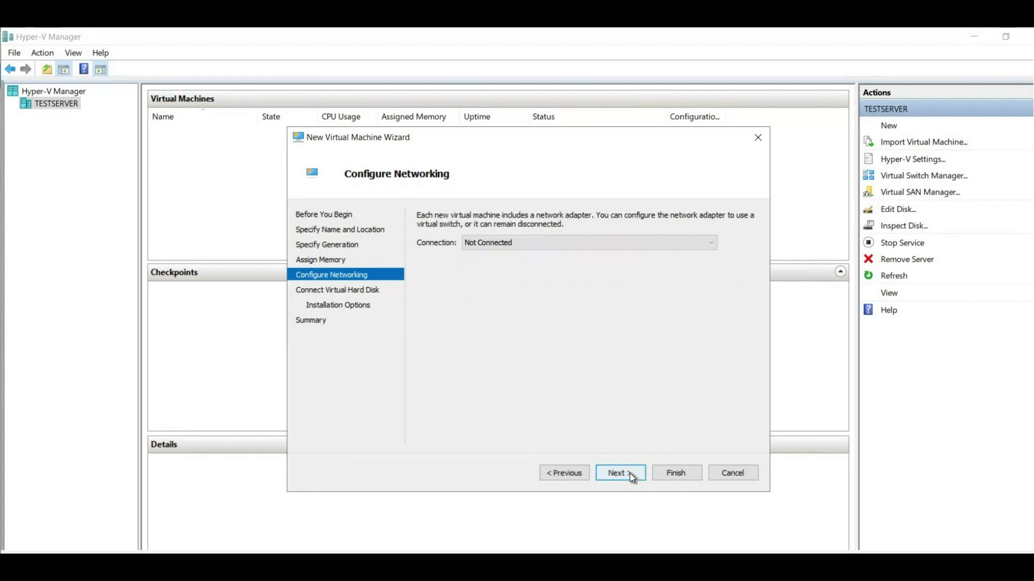
Leave the network unconnected, keep the 127 GB Windows Server 2025.vhdx disk, and install from an .iso image.
left_click(632, 477)
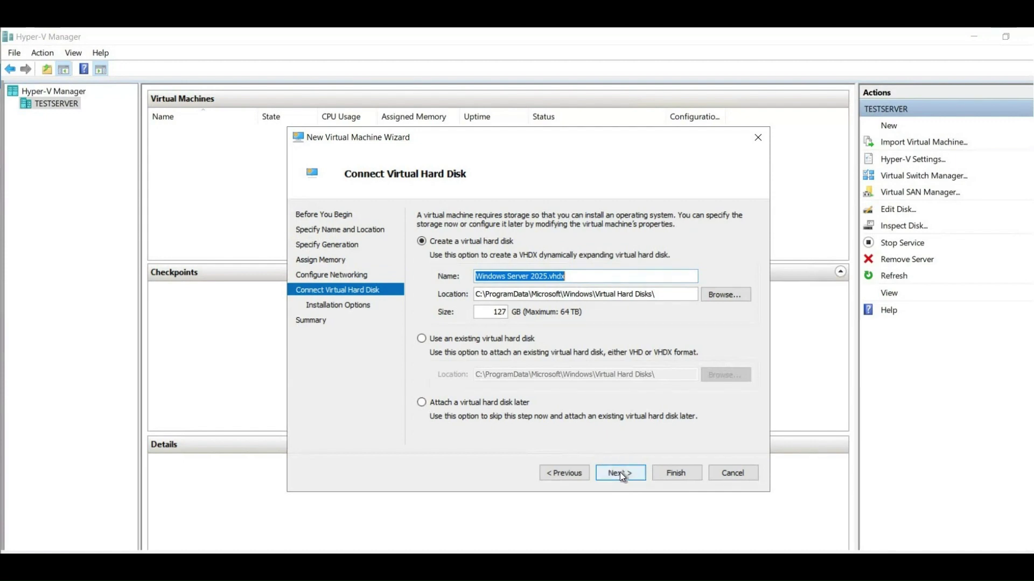
left_click(620, 472)
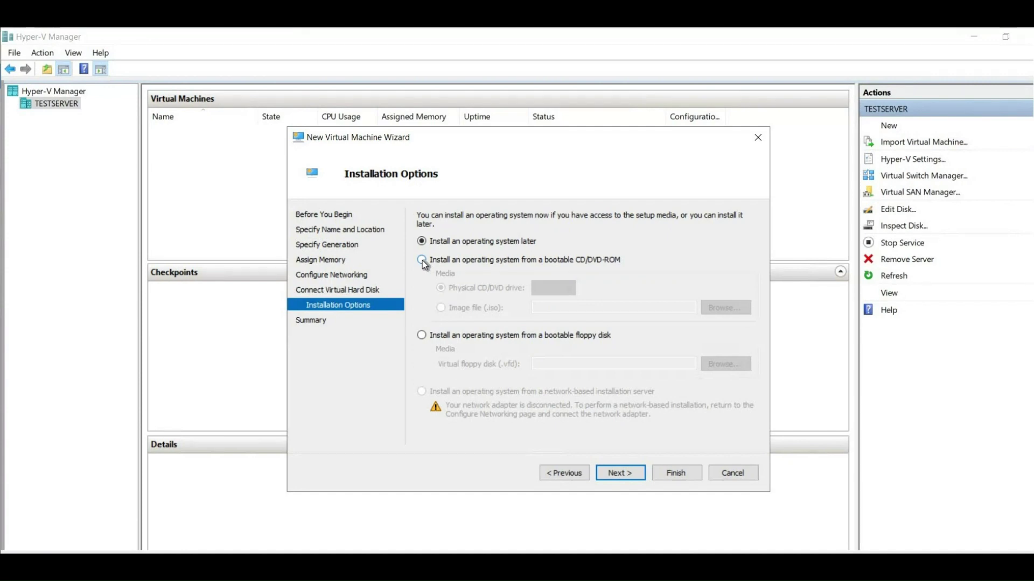
left_click(422, 260)
left_click(441, 308)
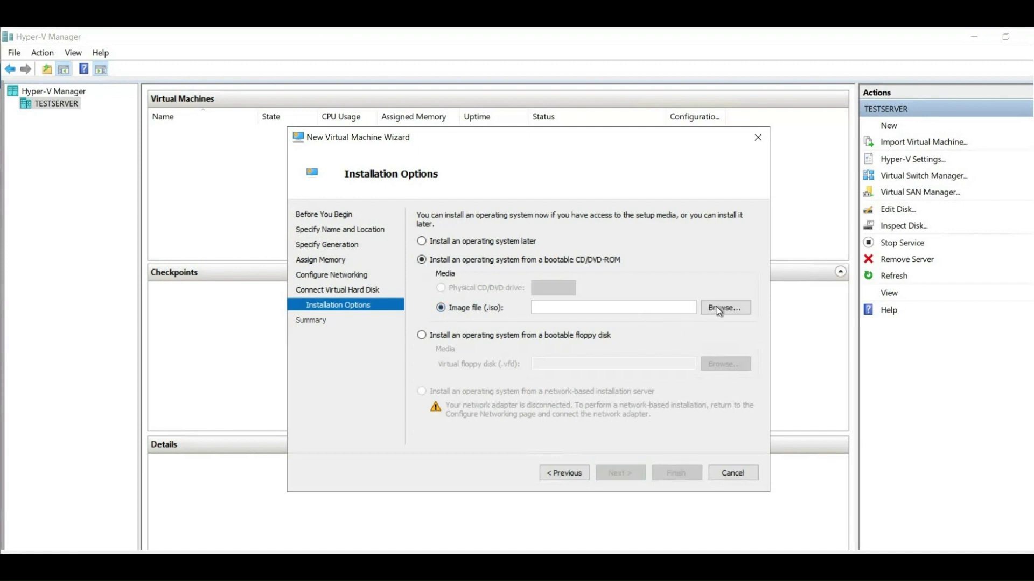
Pick the Windows Insider preview ISO from Downloads as install media and reach the Summary page.
left_click(723, 308)
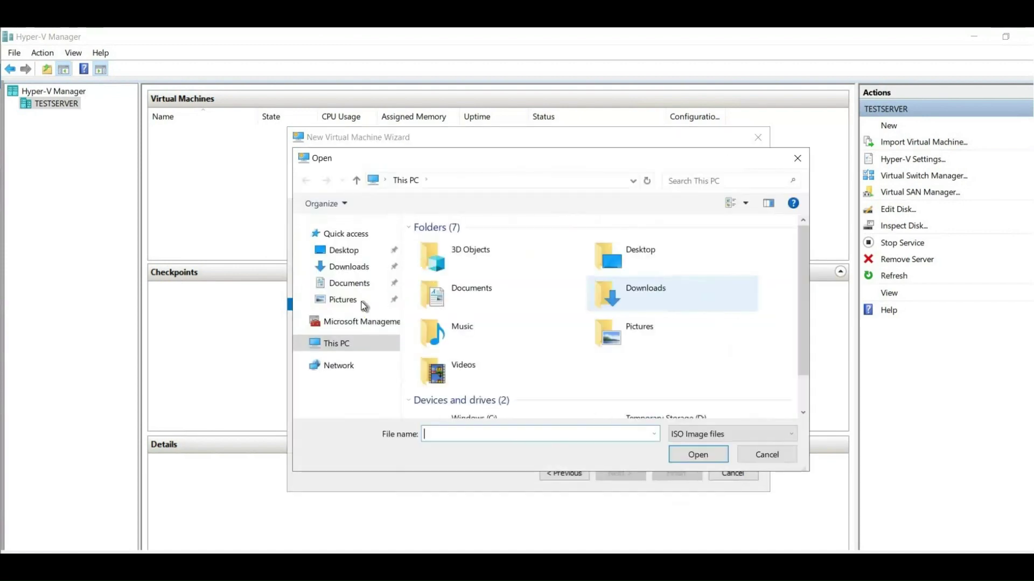
left_click(345, 272)
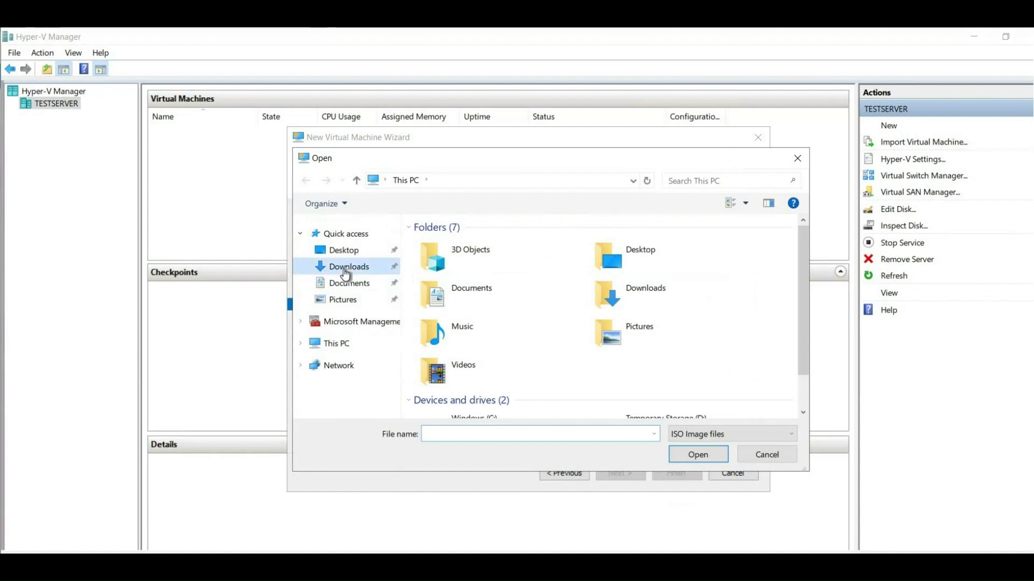
double_click(480, 245)
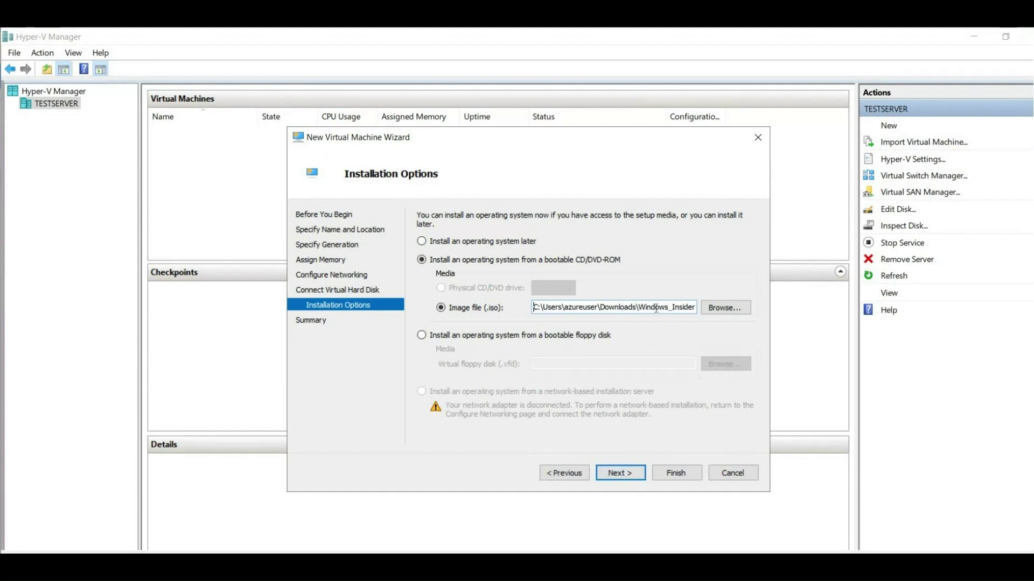
left_click(623, 477)
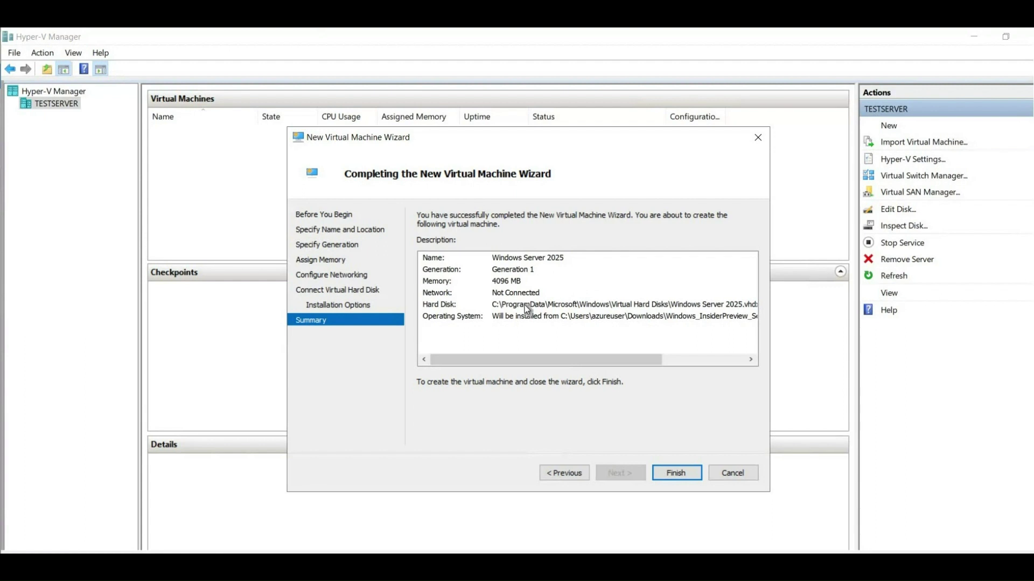
Finish the wizard to create the Windows Server 2025 VM, then start it running.
left_click(677, 471)
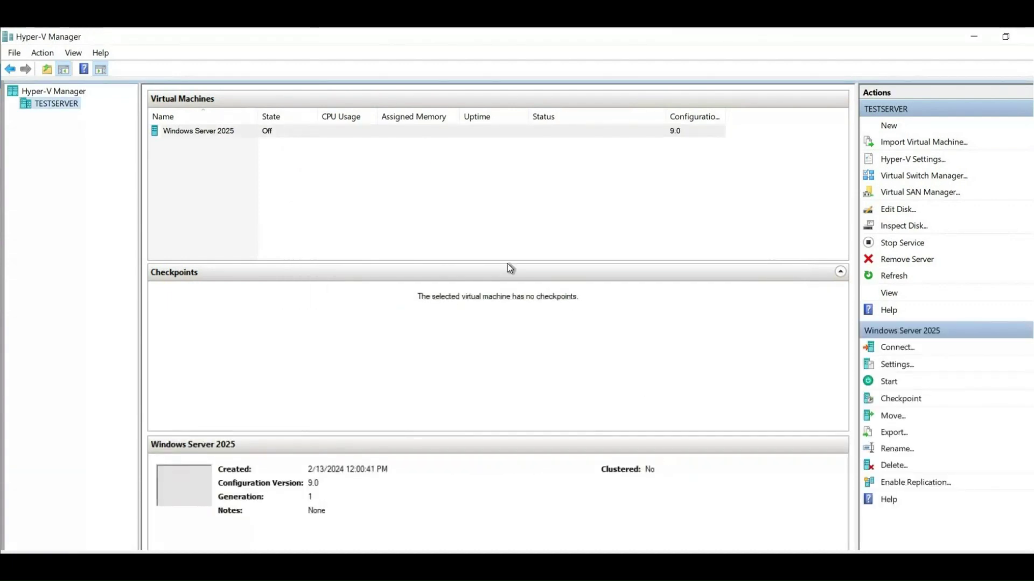
left_click(214, 131)
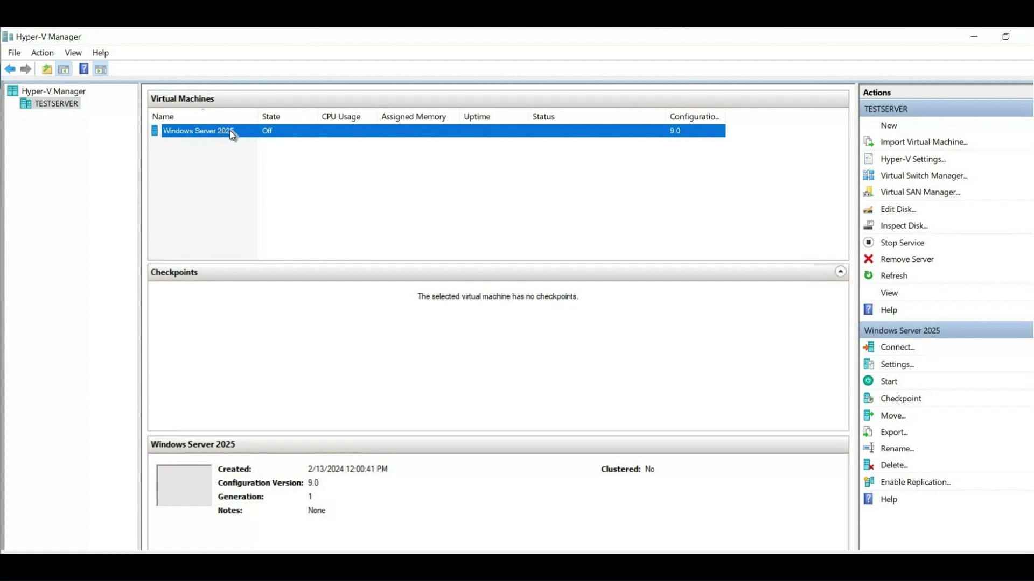
right_click(231, 134)
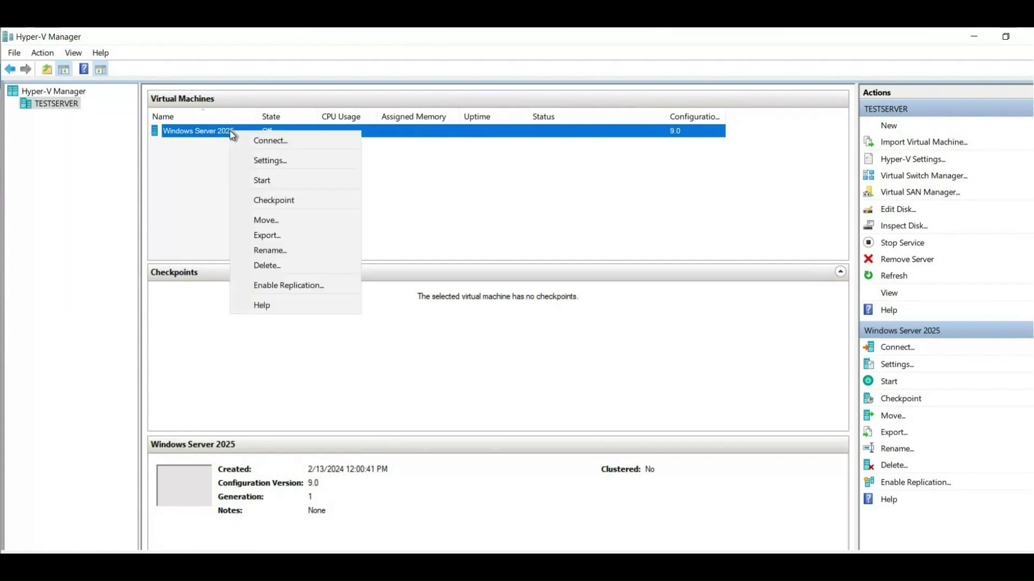
left_click(269, 182)
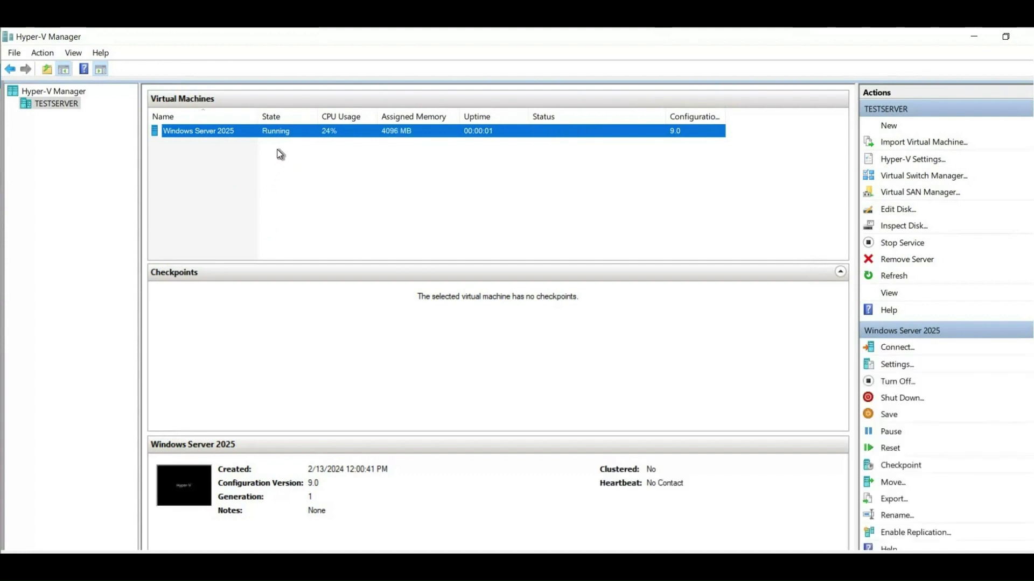
left_click(195, 129)
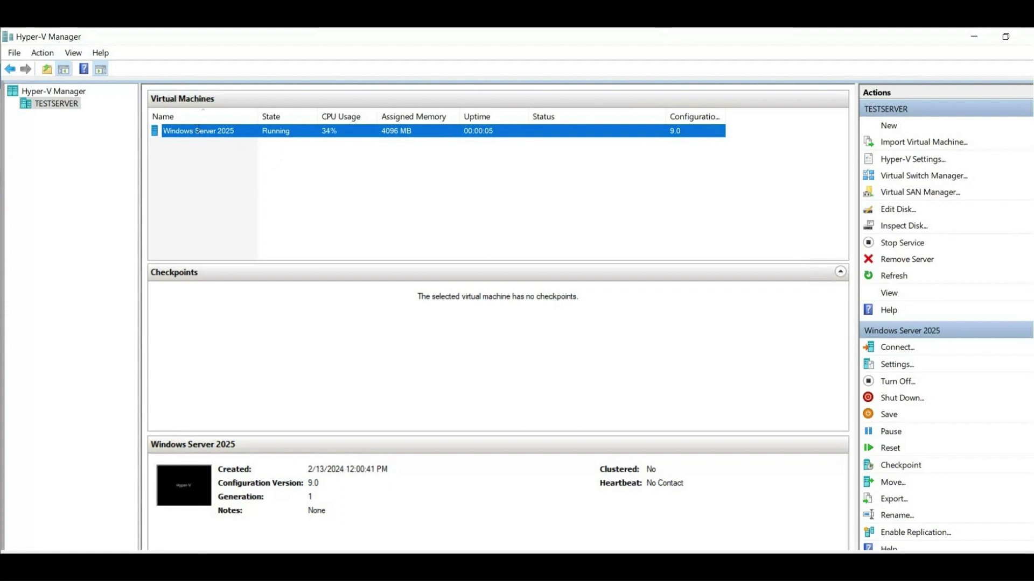
left_click(268, 134)
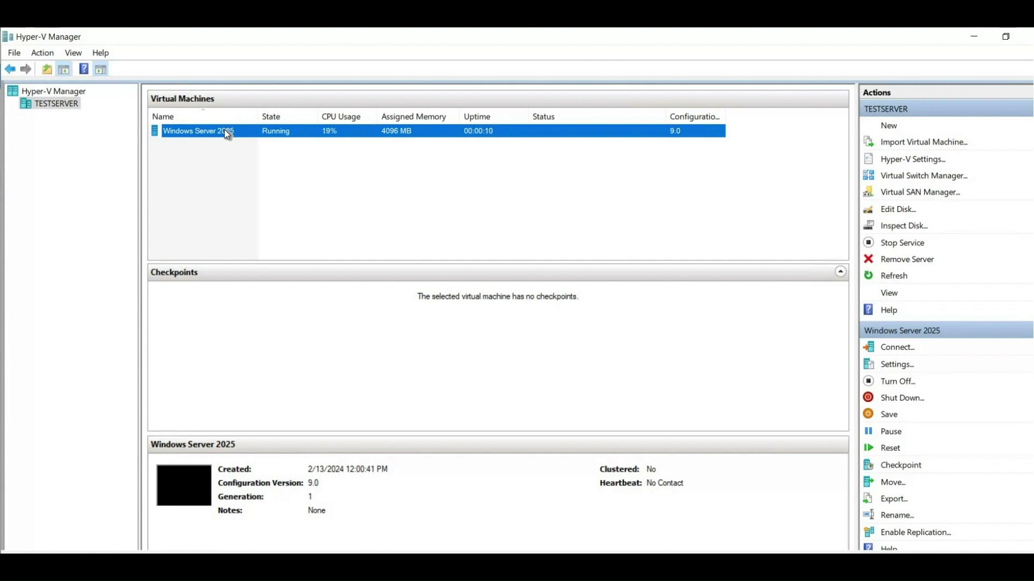
Connect to the Windows Server 2025 VM console and move its window higher on screen.
double_click(225, 132)
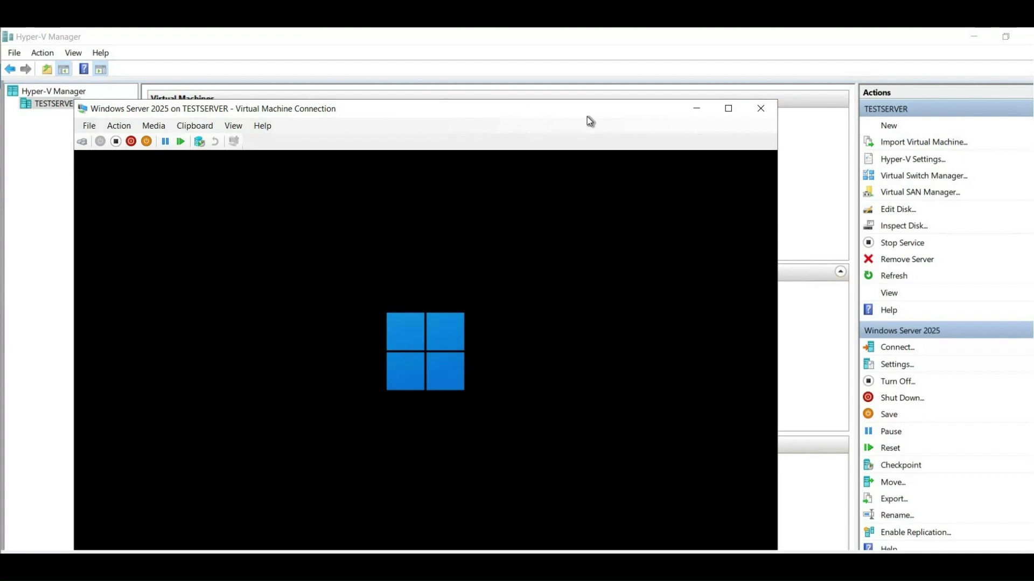
left_click_drag(688, 118, 647, 40)
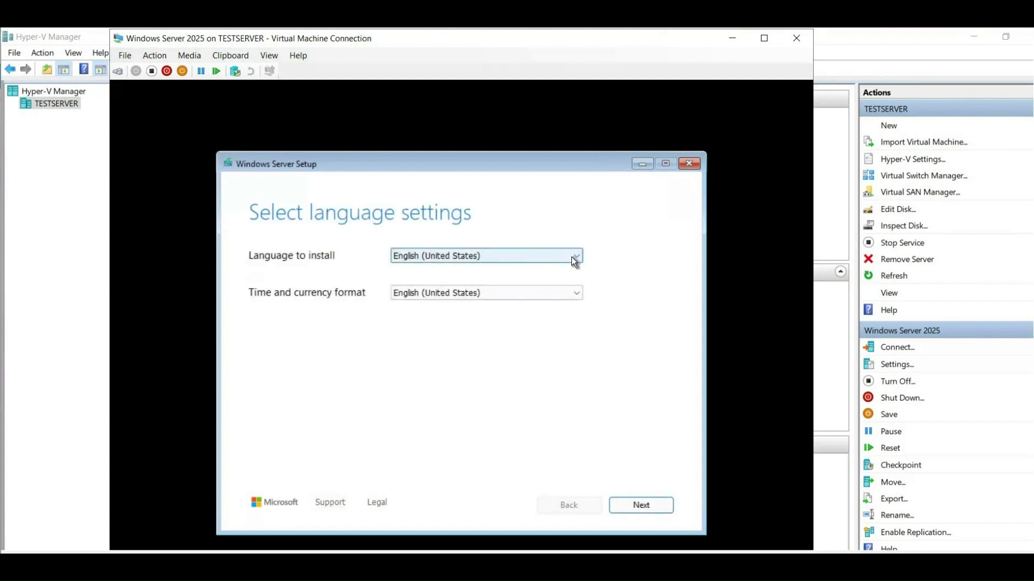
Keep English (United States) and US keyboard, agree to install, and skip the product key.
left_click(639, 507)
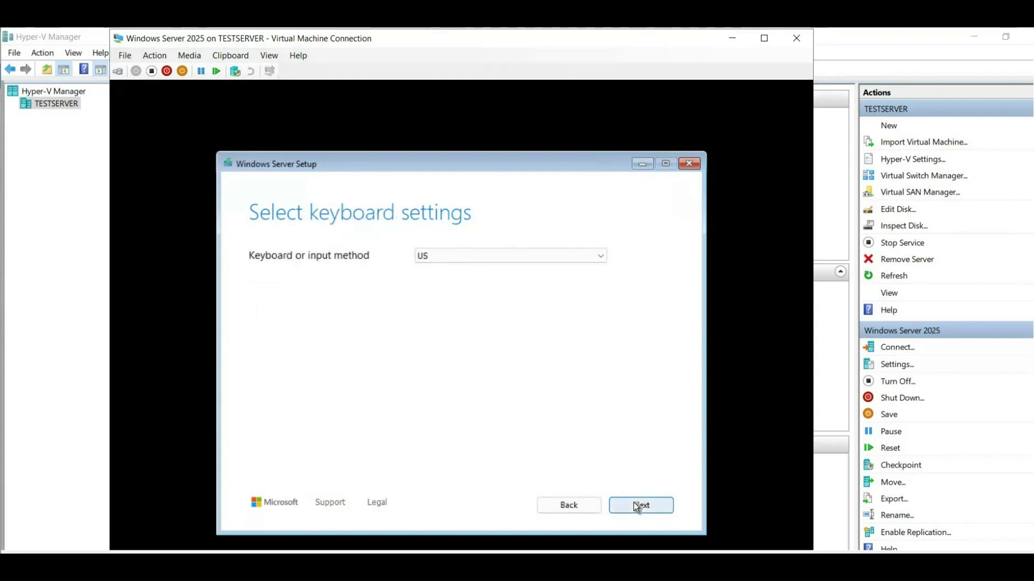
left_click(636, 507)
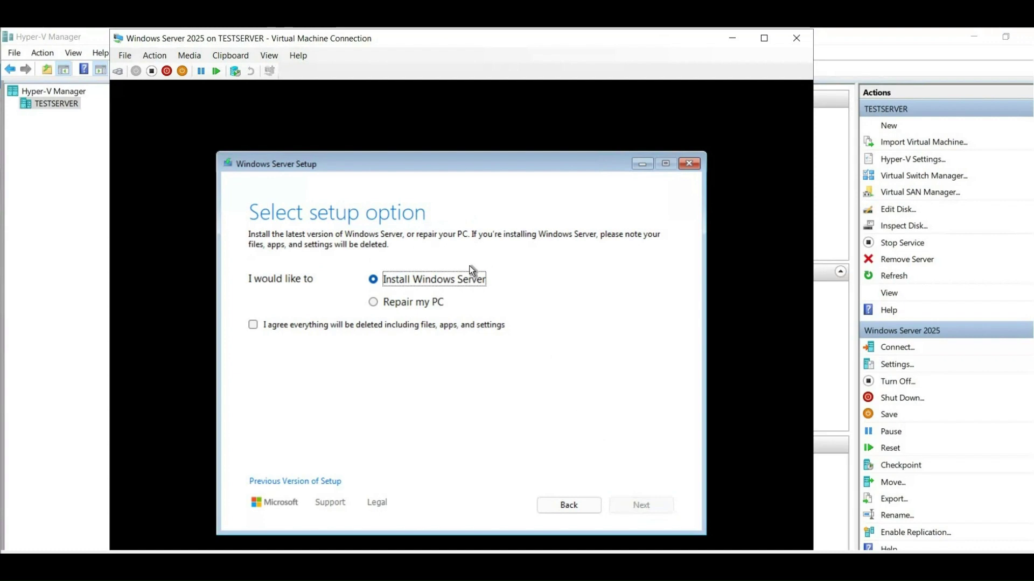
left_click(254, 327)
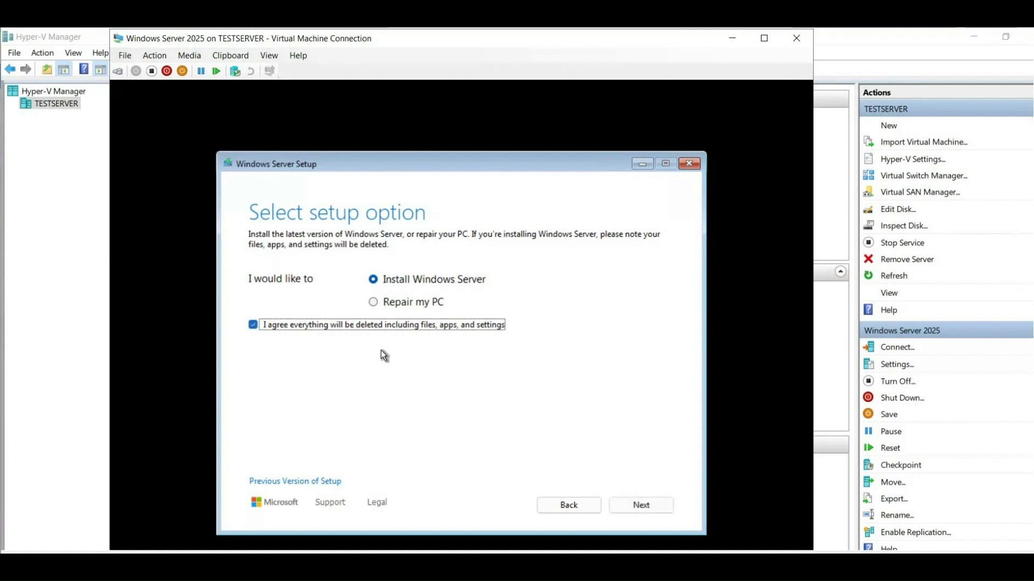
left_click(645, 504)
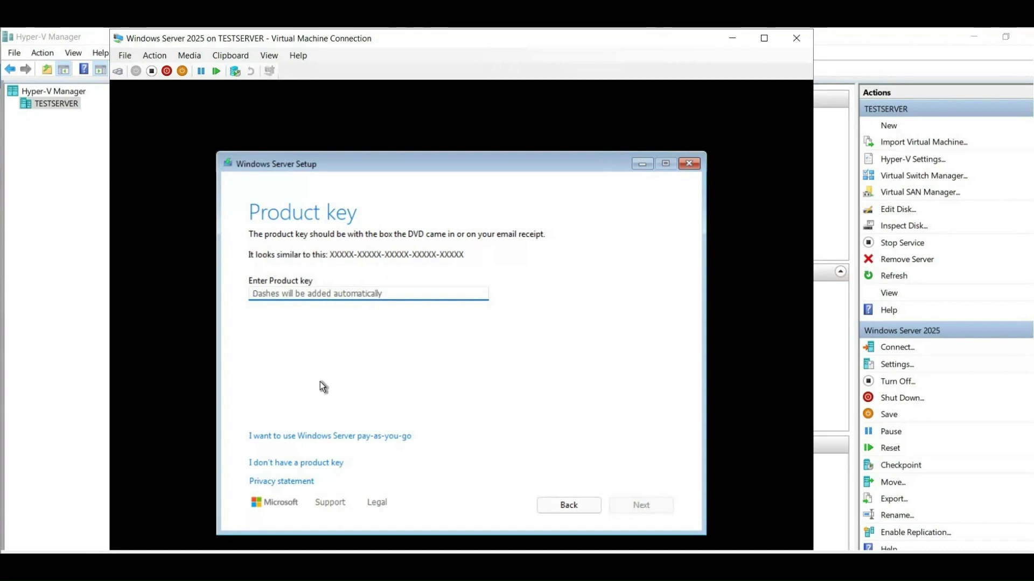
left_click(330, 464)
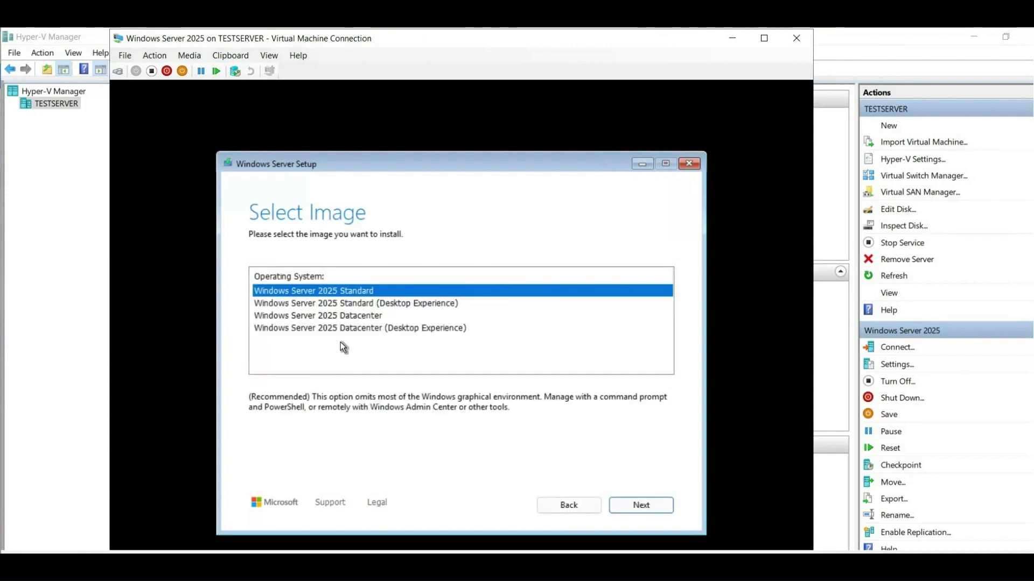
Choose Windows Server 2025 Standard (Desktop Experience), accept the licence, and install to Disk 0 Unallocated Space.
left_click(395, 305)
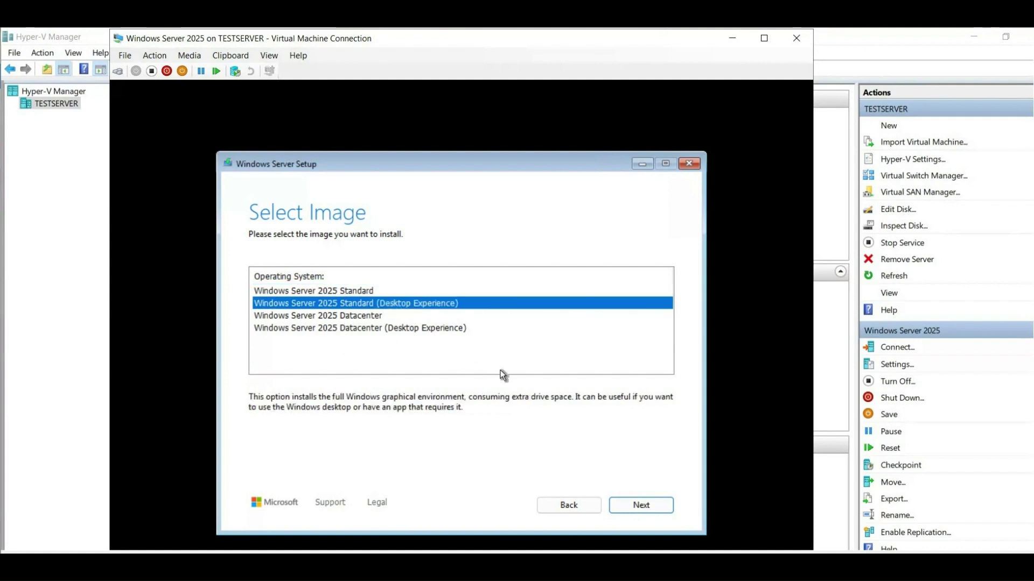
left_click(637, 504)
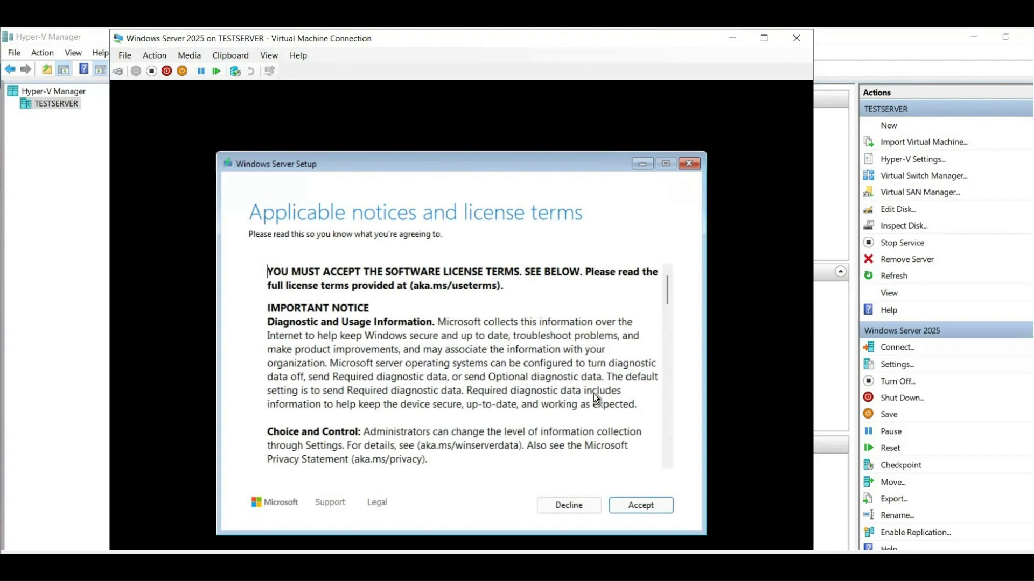
scroll(579, 383, "down", 10)
scroll(579, 382, "down", 10)
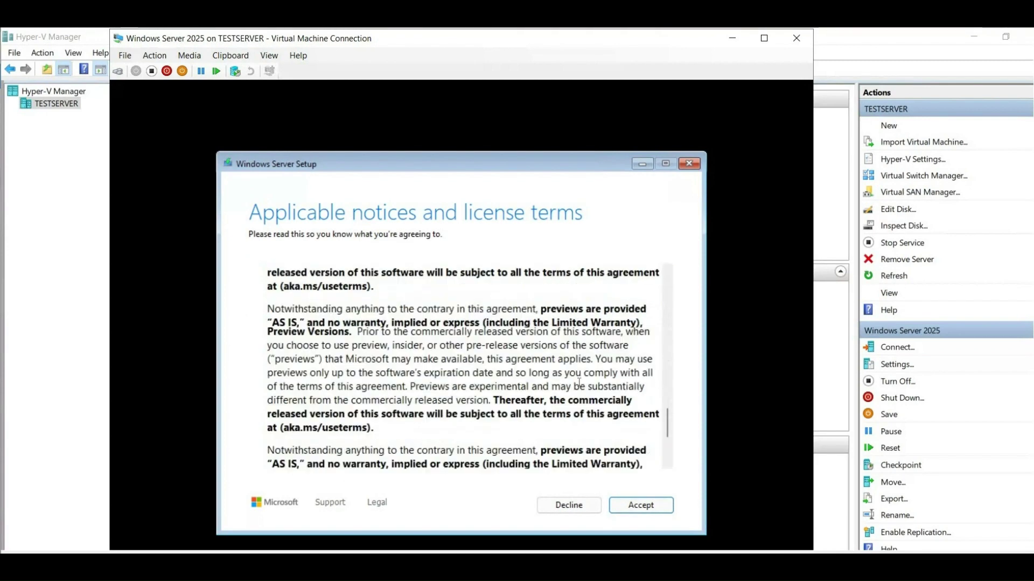
left_click(638, 502)
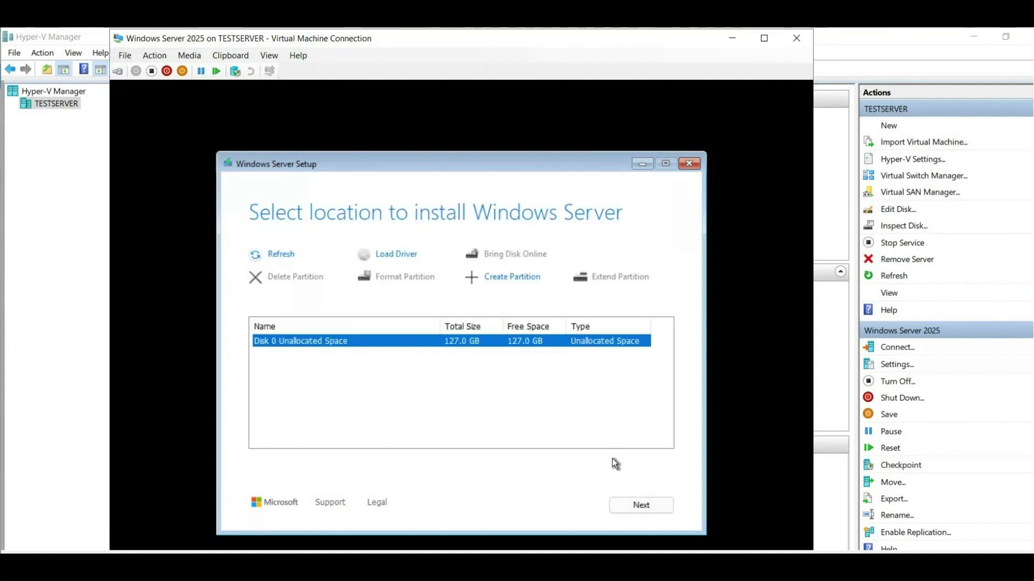
left_click(640, 509)
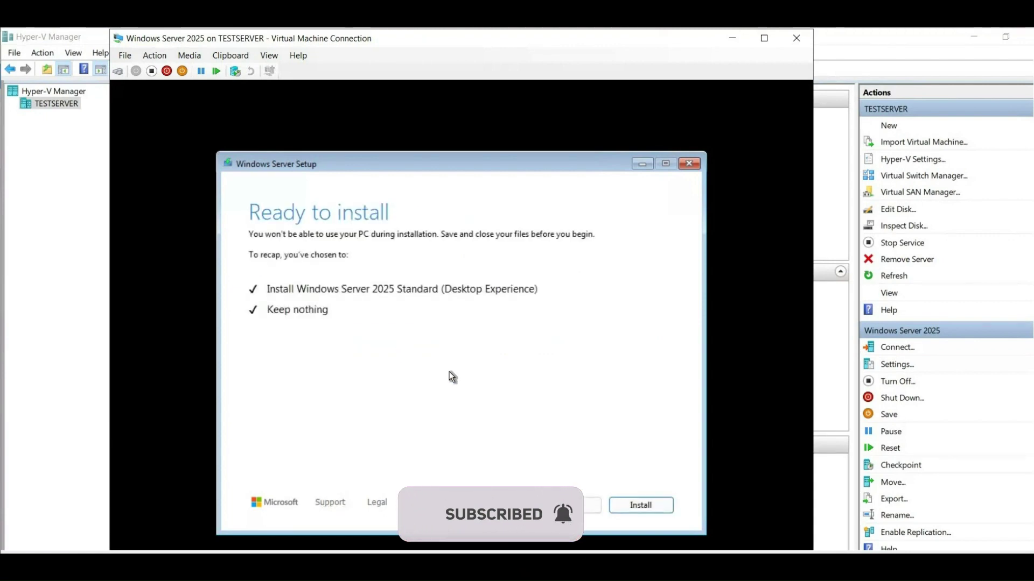
Start the Windows Server install, then switch to the Chrome page listing preview product keys.
left_click(627, 502)
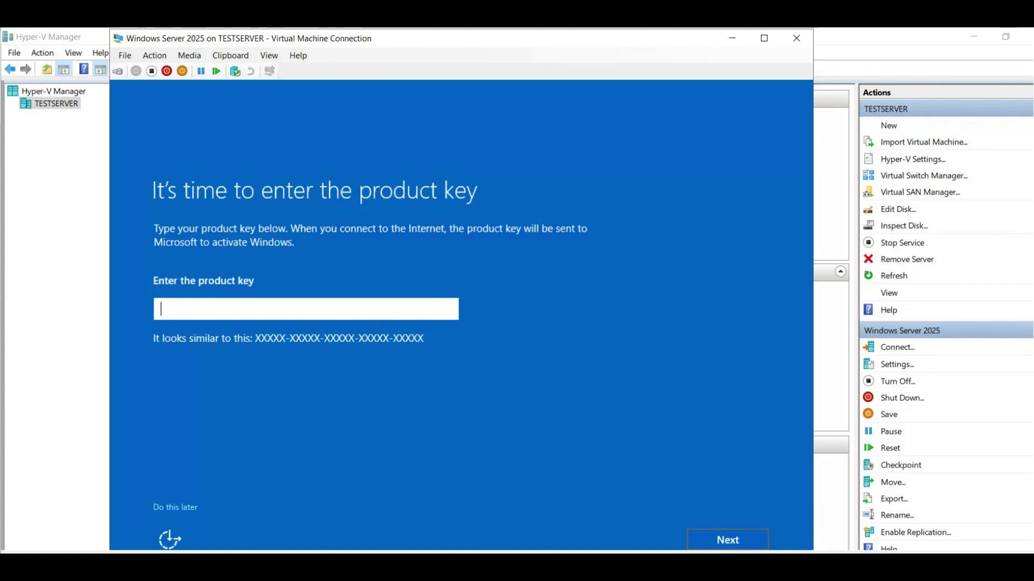
left_click(642, 482)
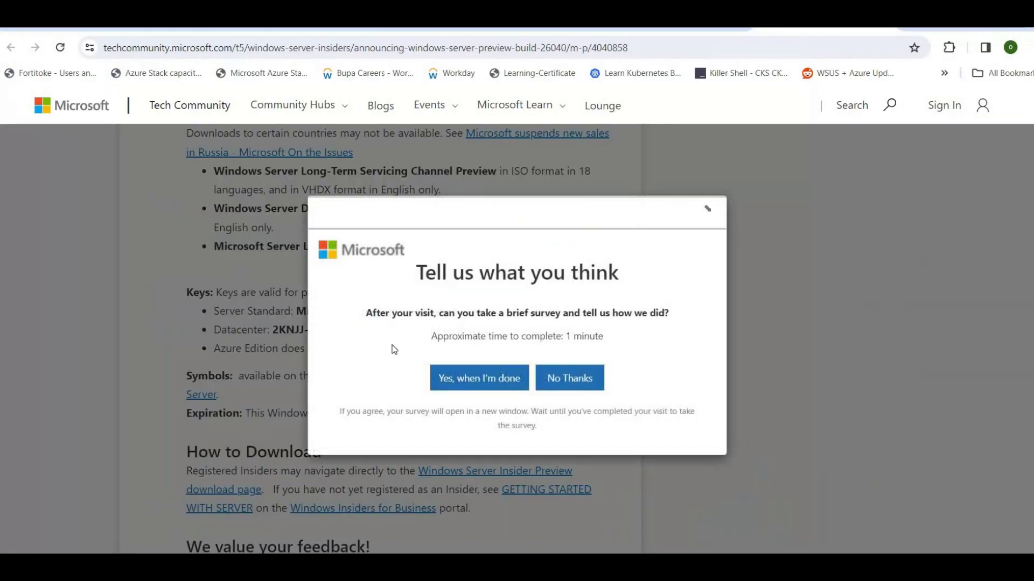
Decline the feedback survey and highlight the Server Standard preview product key.
left_click(571, 376)
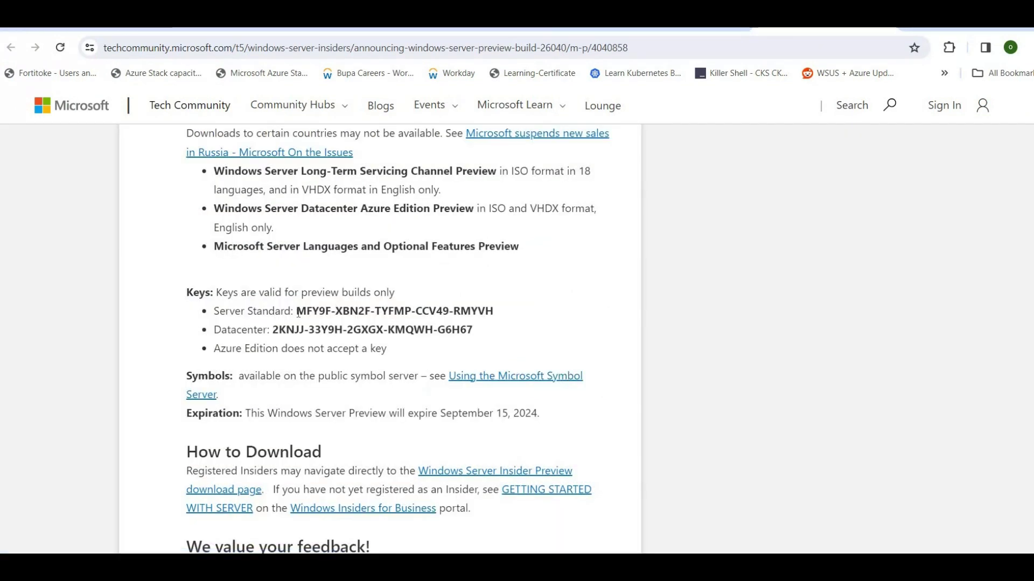
left_click_drag(297, 311, 494, 311)
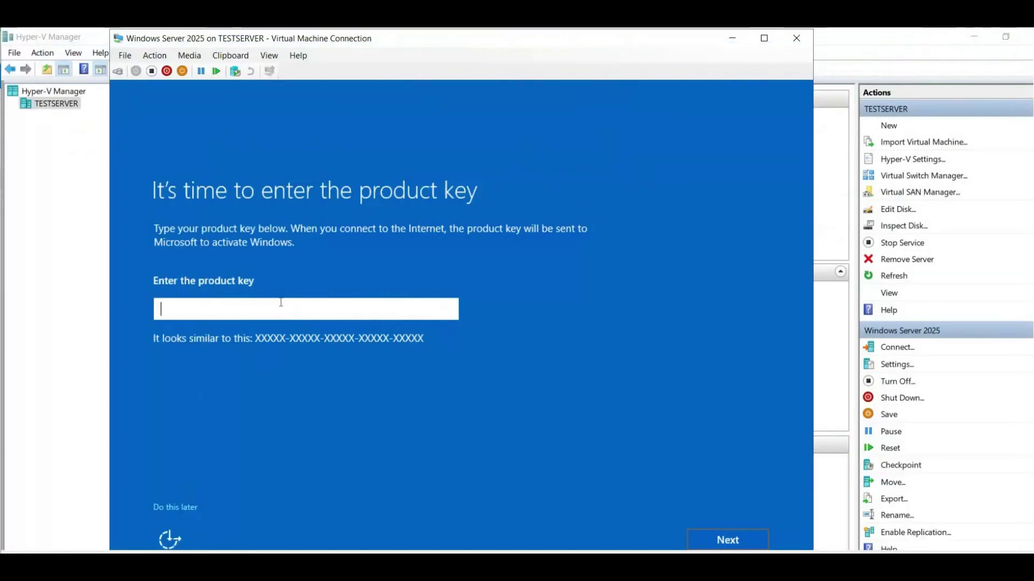
left_click(277, 303)
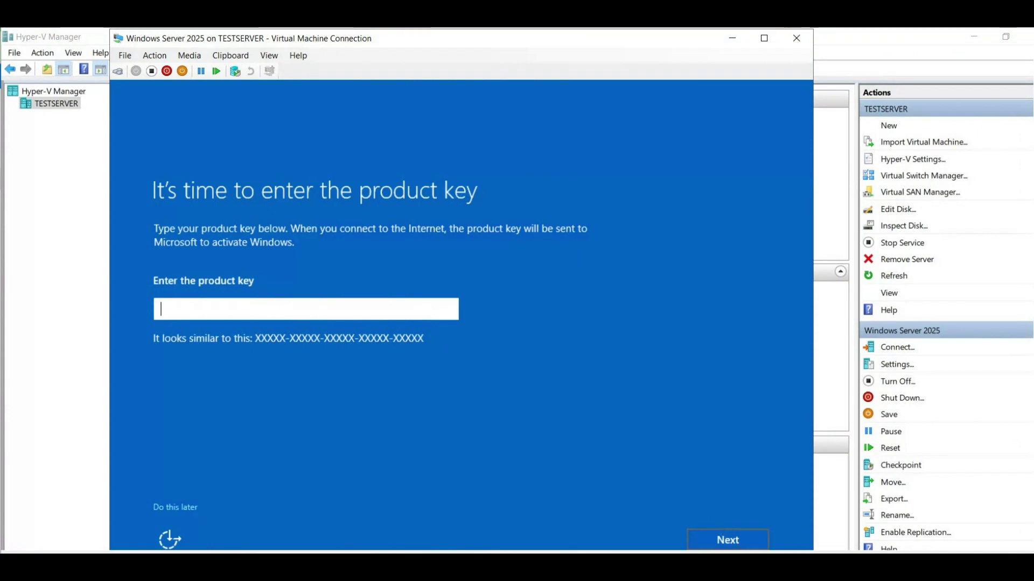
mouse_move(750, 567)
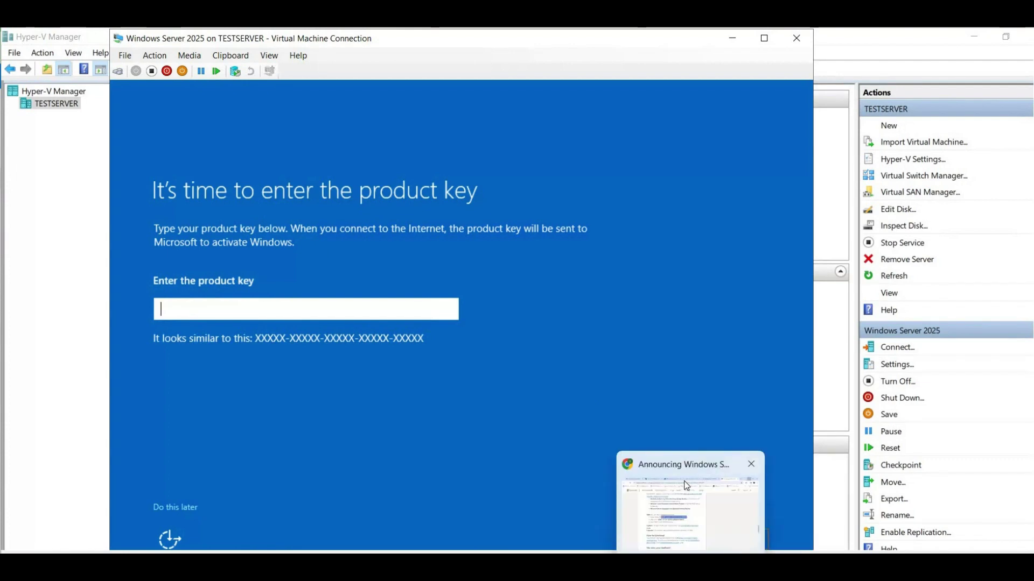
left_click(688, 487)
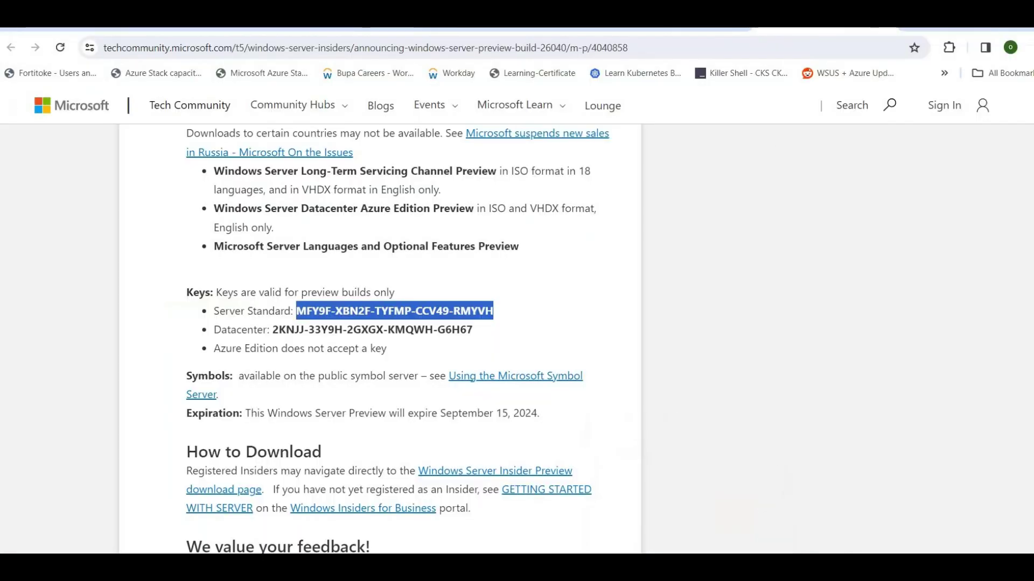
key("alt+Tab")
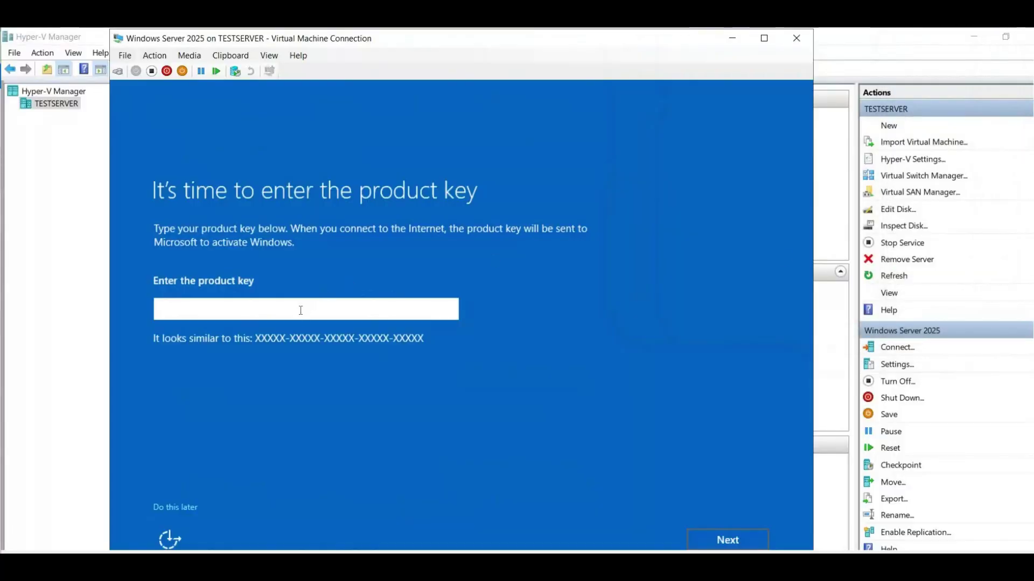
Type the Server Standard preview product key into Setup's product key field.
type("MF")
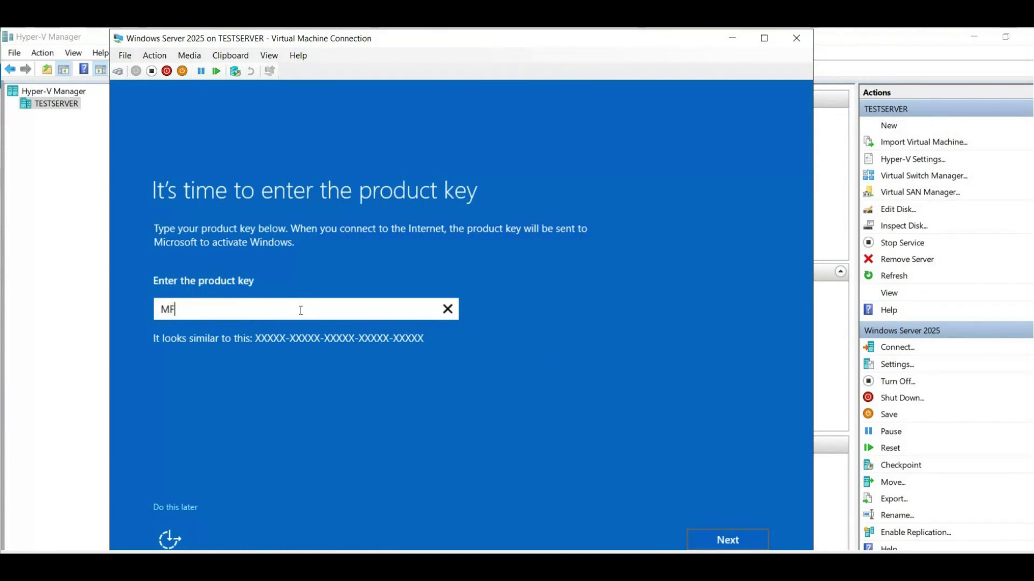
type("Y9F-XBN2")
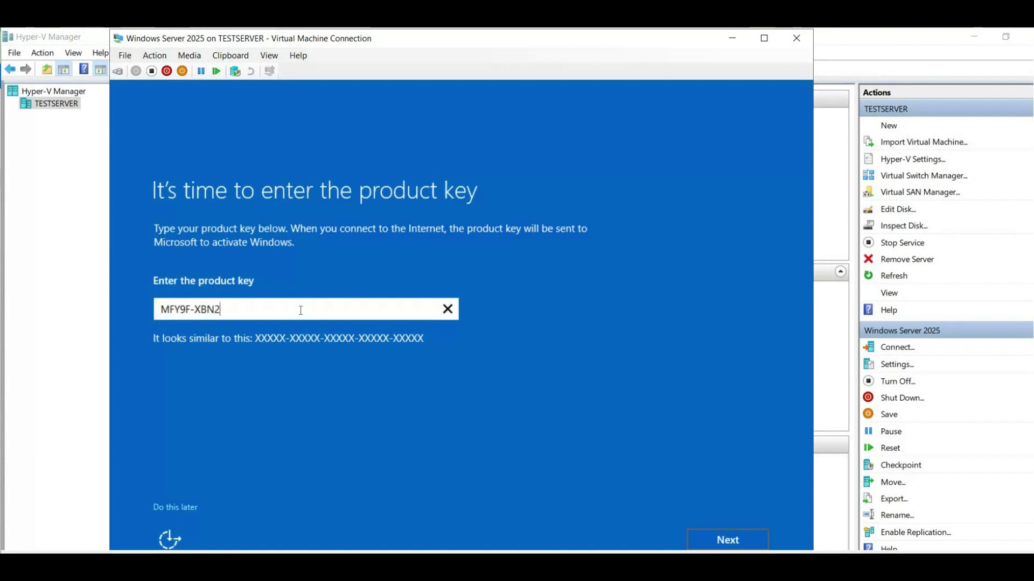
type("F-TYF")
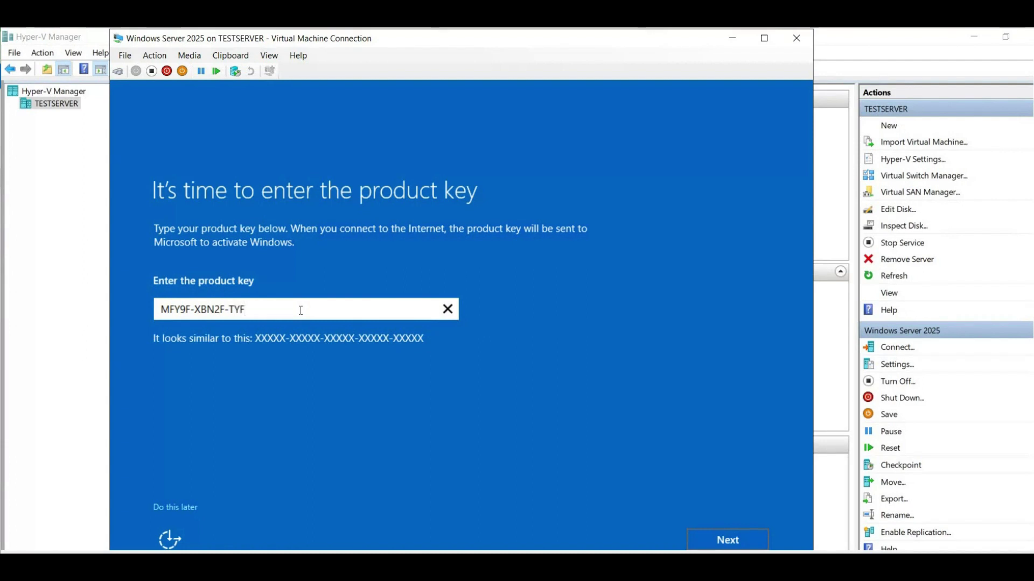
type("MP-")
type("CC")
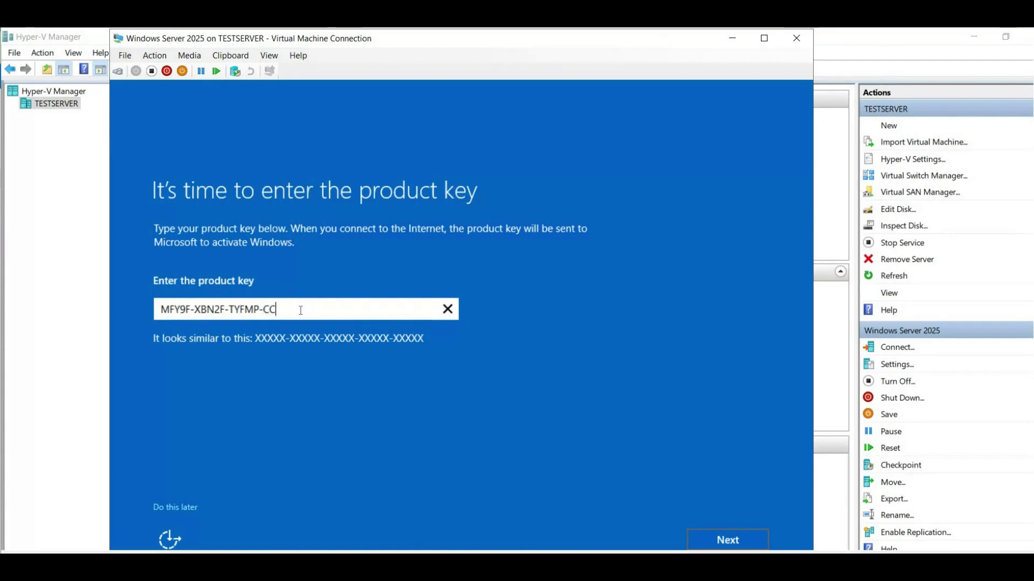
type("V4")
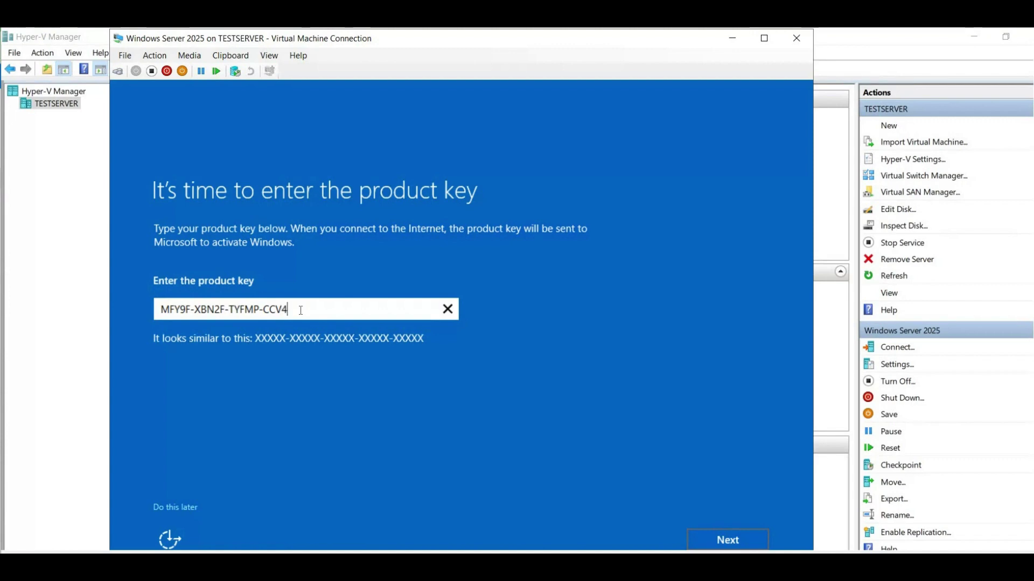
type("9-RMYVH")
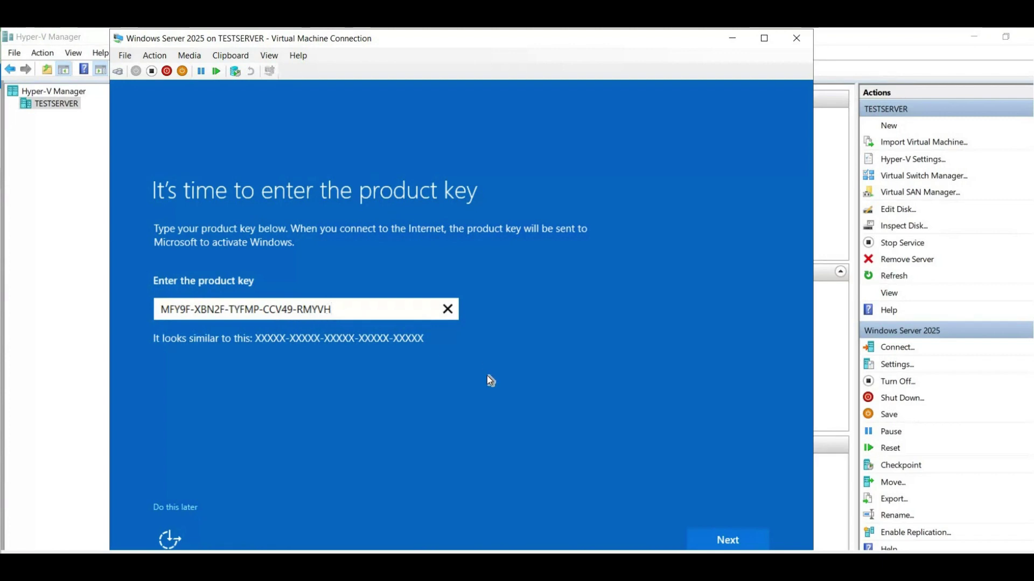
Submit the product key and enter the Administrator password in both password fields.
left_click(722, 541)
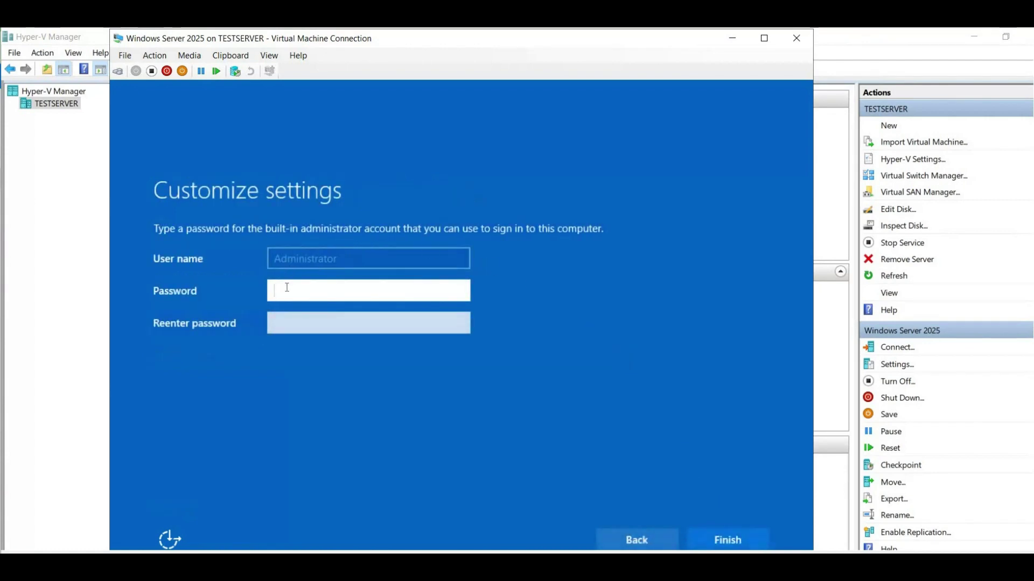
type("••••")
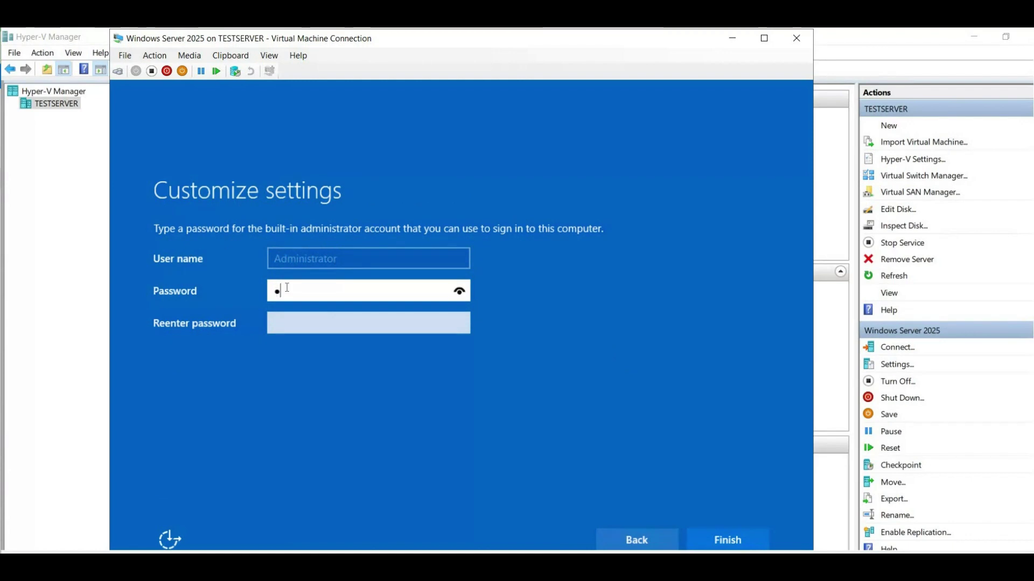
type("••••••")
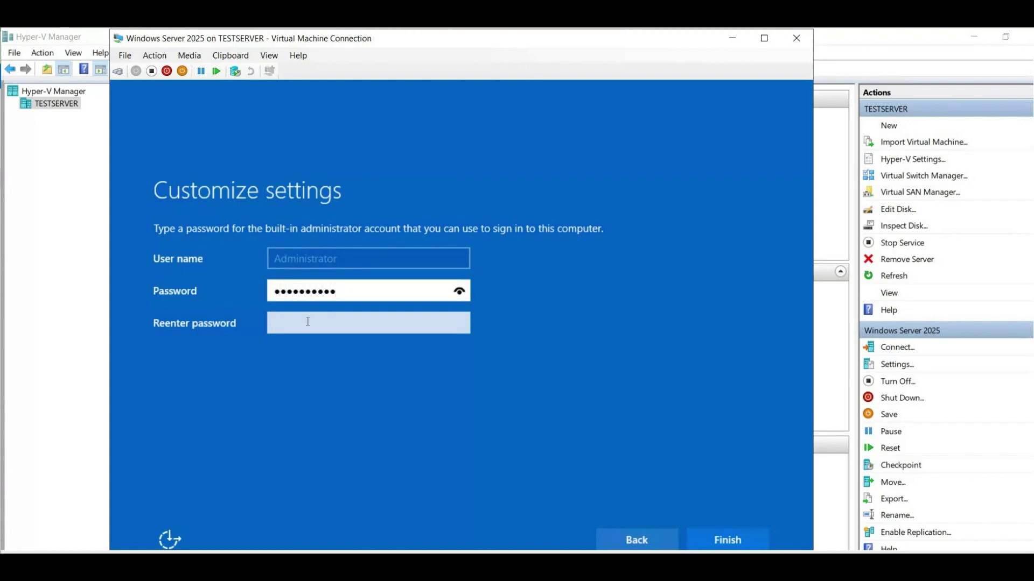
left_click(307, 322)
type("•••••••")
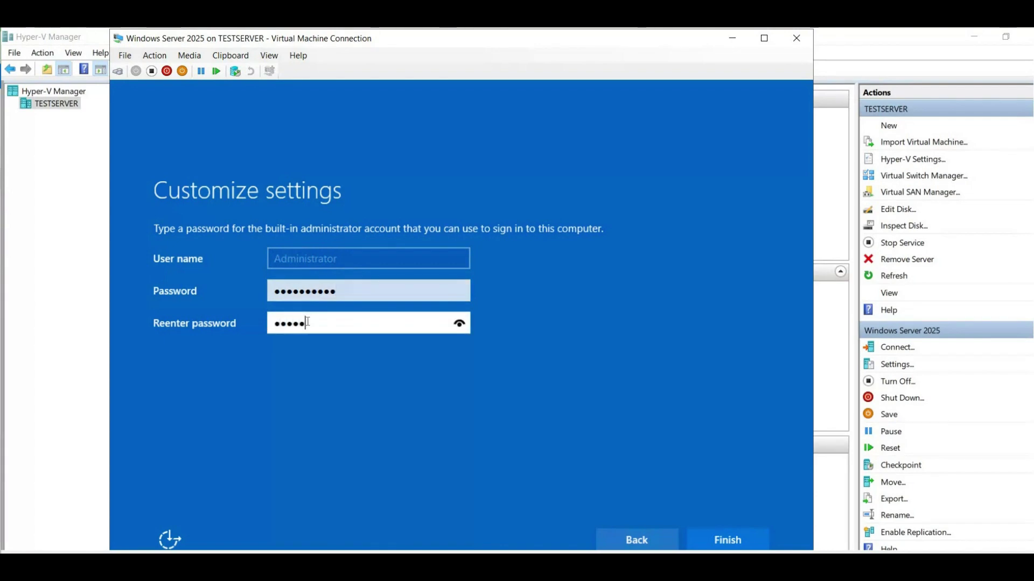
type("•••")
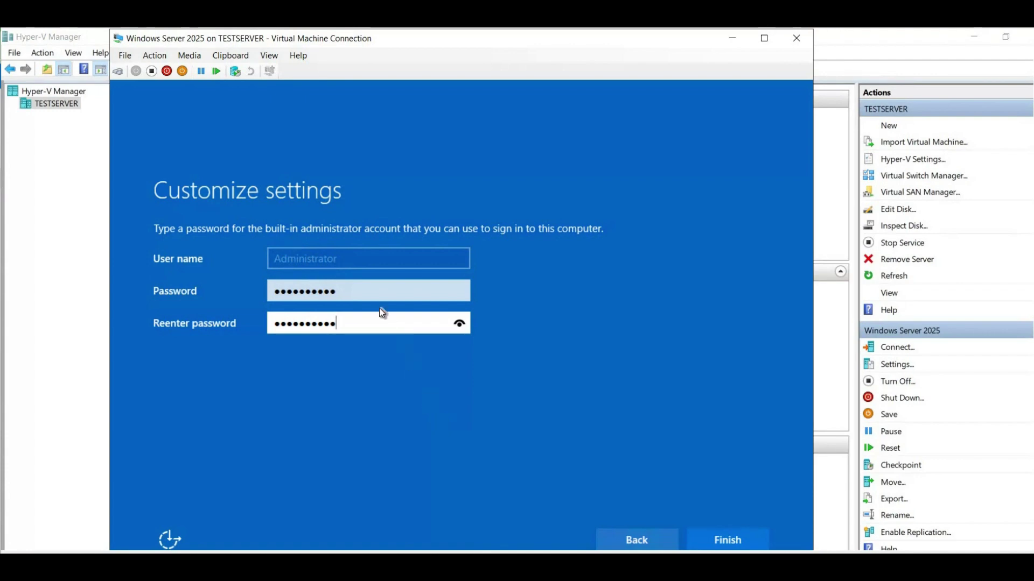
Finish setup, send Ctrl+Alt+Delete to unlock the VM, and enter the Administrator password.
left_click(717, 541)
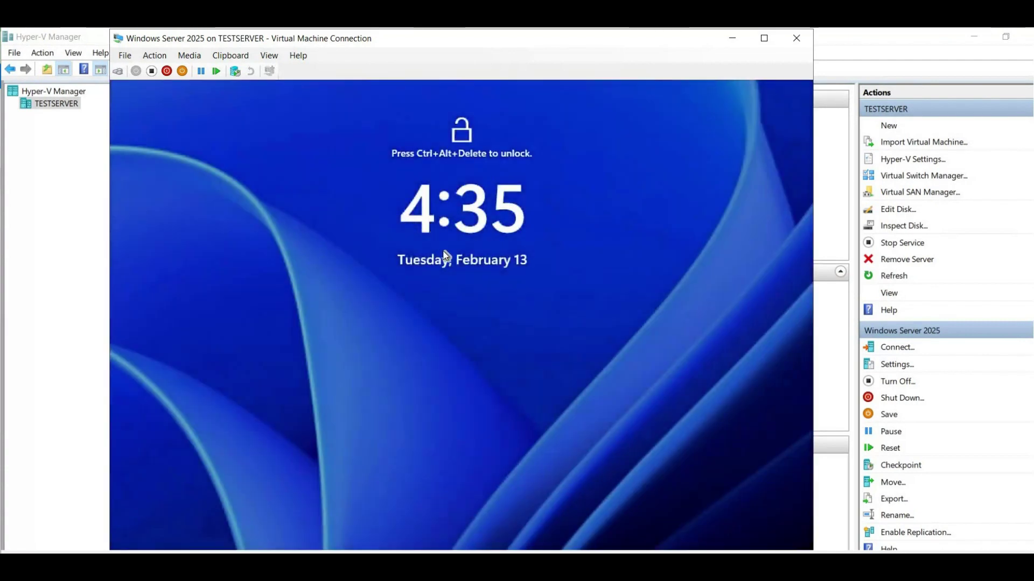
left_click(147, 52)
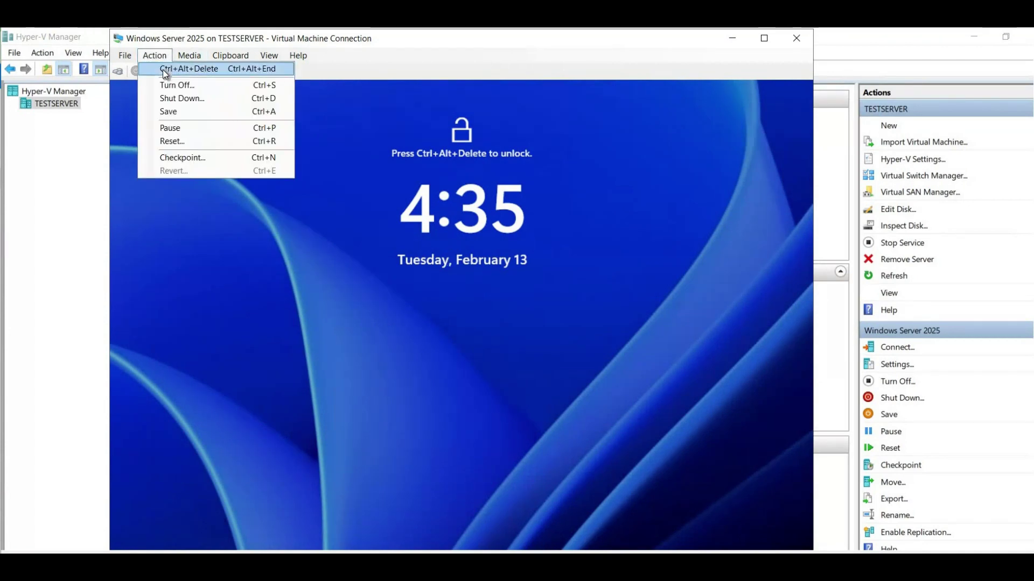
left_click(162, 69)
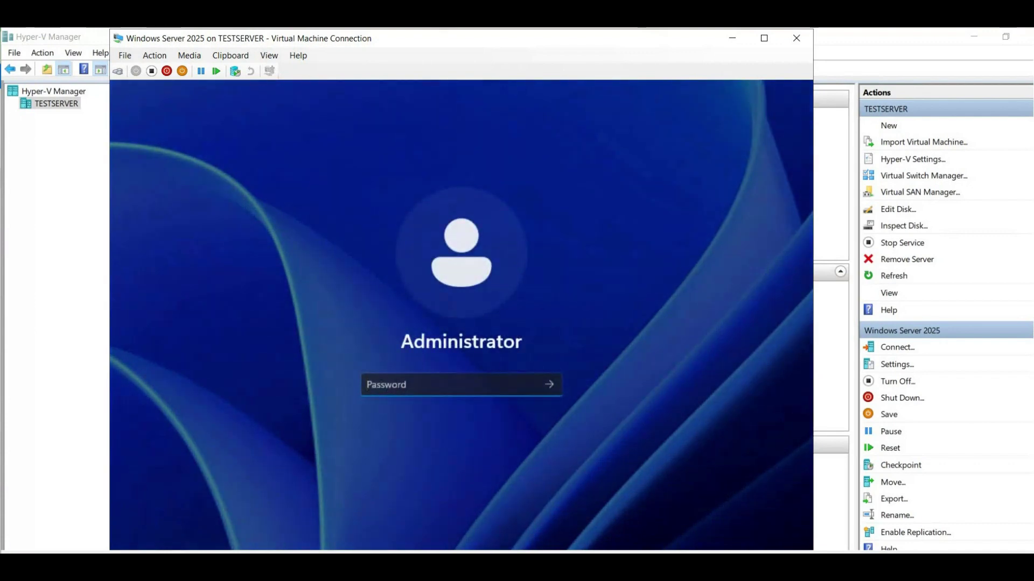
type("**********")
Sign in as Administrator and accept the diagnostic data settings to reach Server Manager.
key("Return")
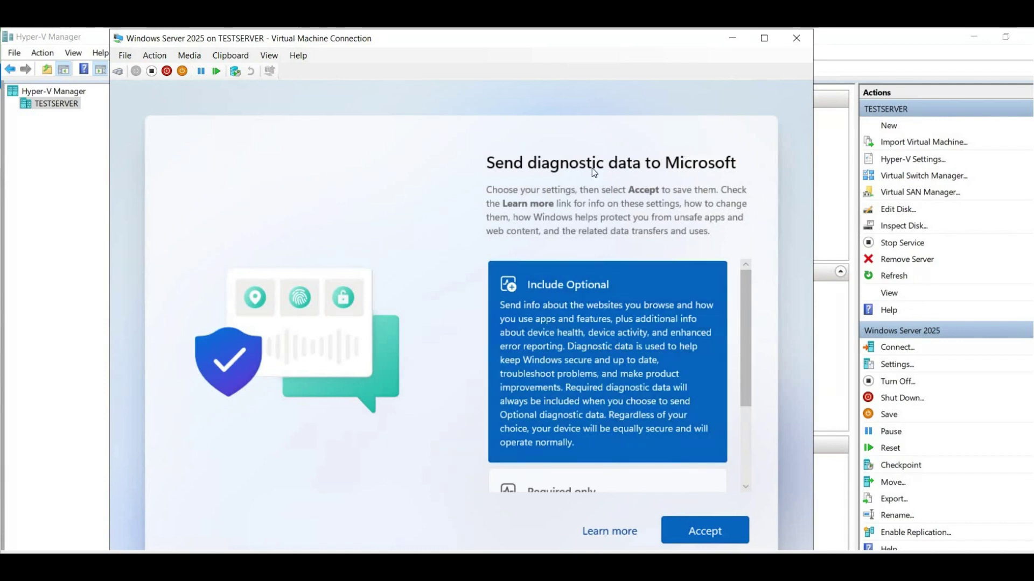
scroll(721, 405, "down", 4)
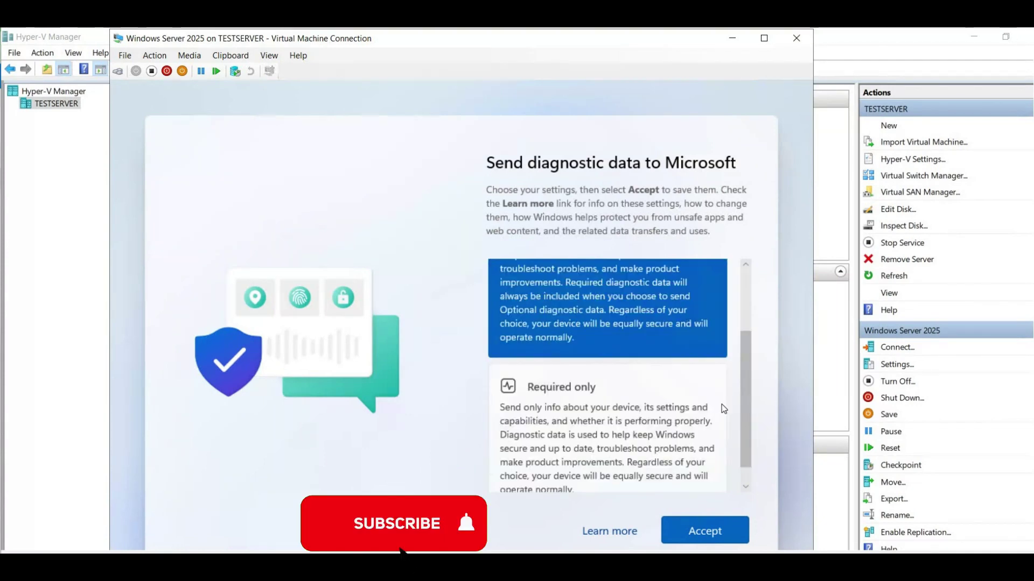
left_click(699, 525)
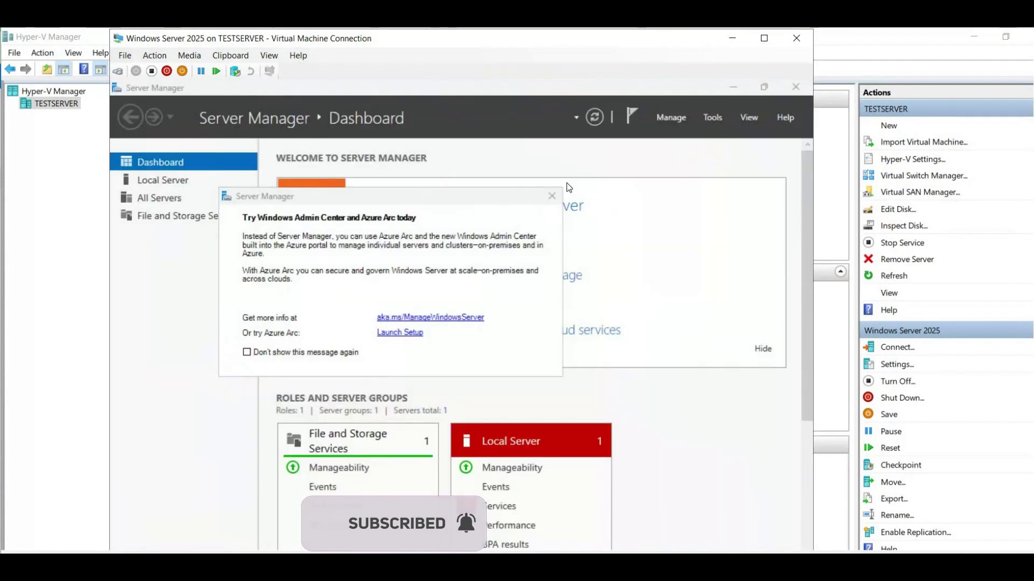
Switch the VM connection to full screen and begin a search in the guest taskbar.
left_click(763, 38)
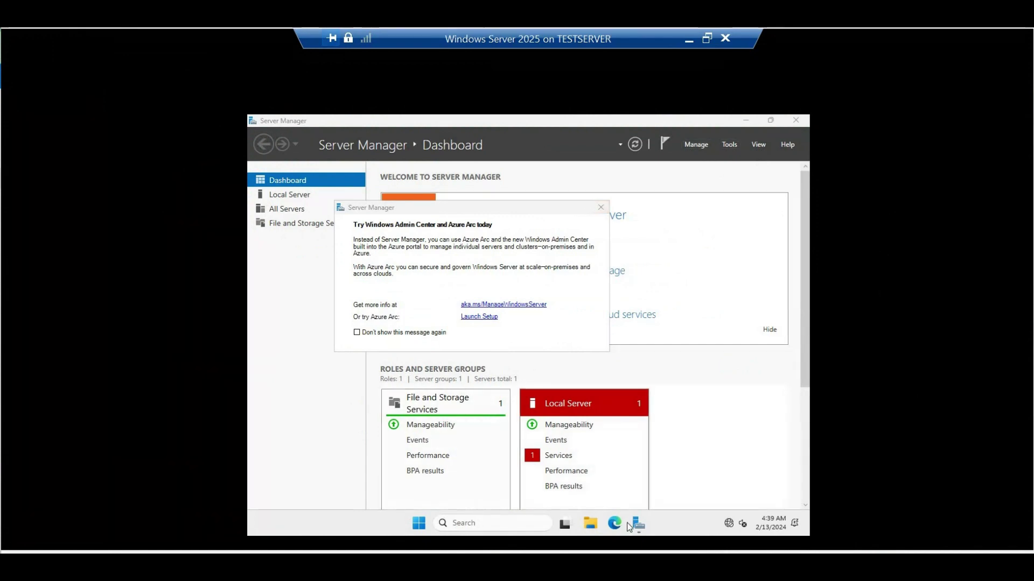
left_click(467, 524)
Launch Settings via search and view System > About's Windows Server 2025 Standard specifications.
type("setting")
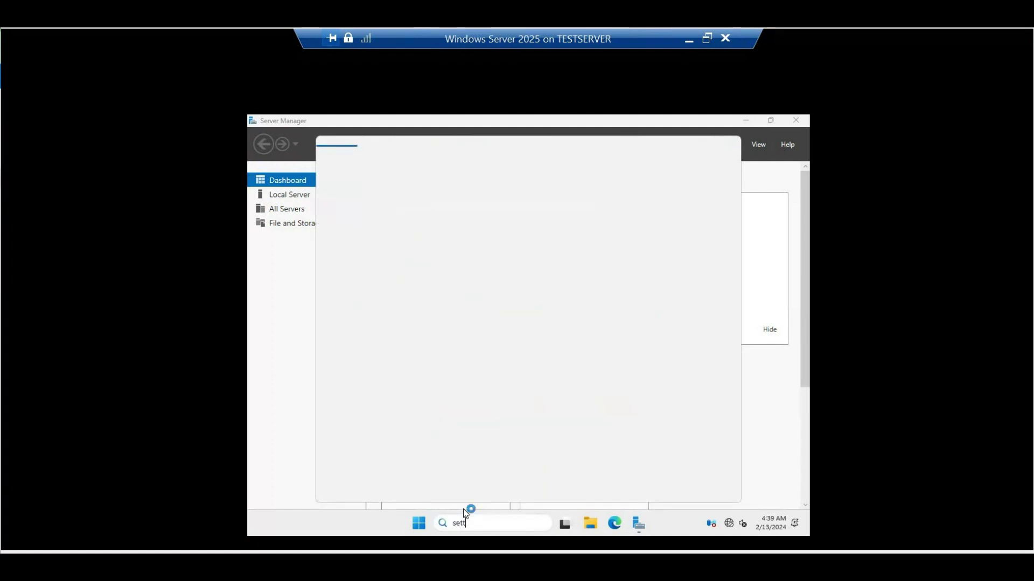
type("s")
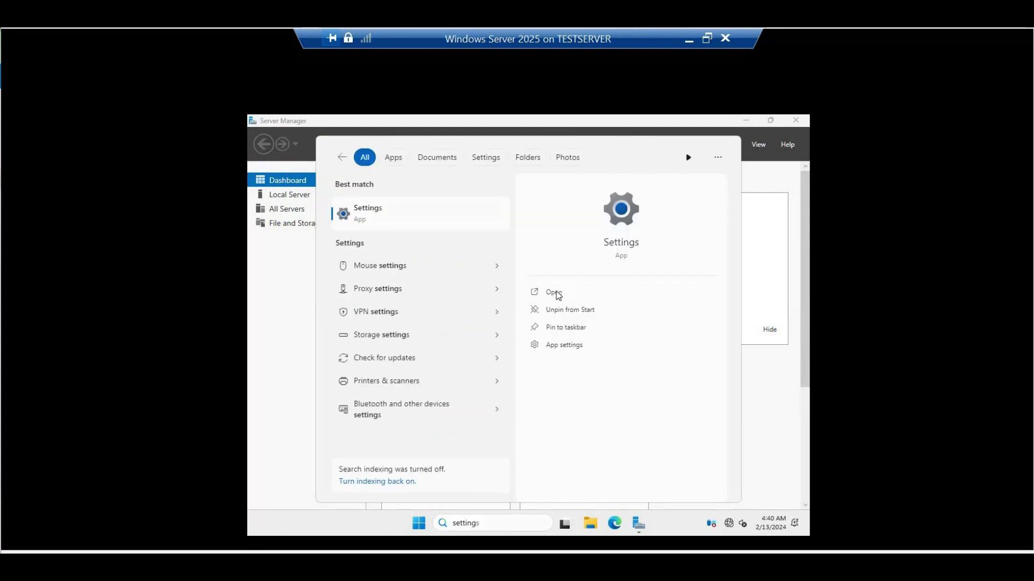
left_click(556, 295)
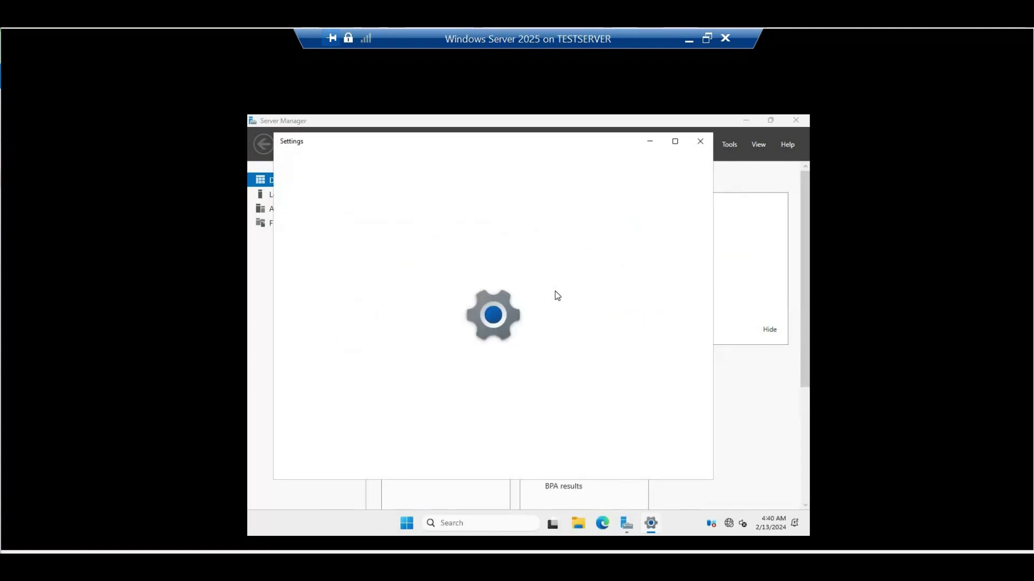
scroll(534, 353, "down", 10)
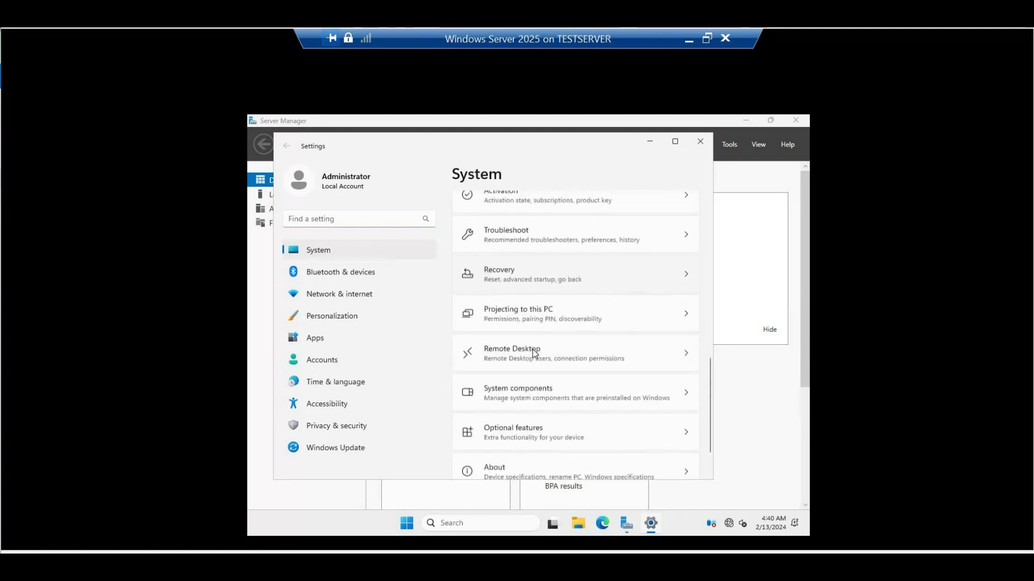
scroll(531, 353, "down", 1)
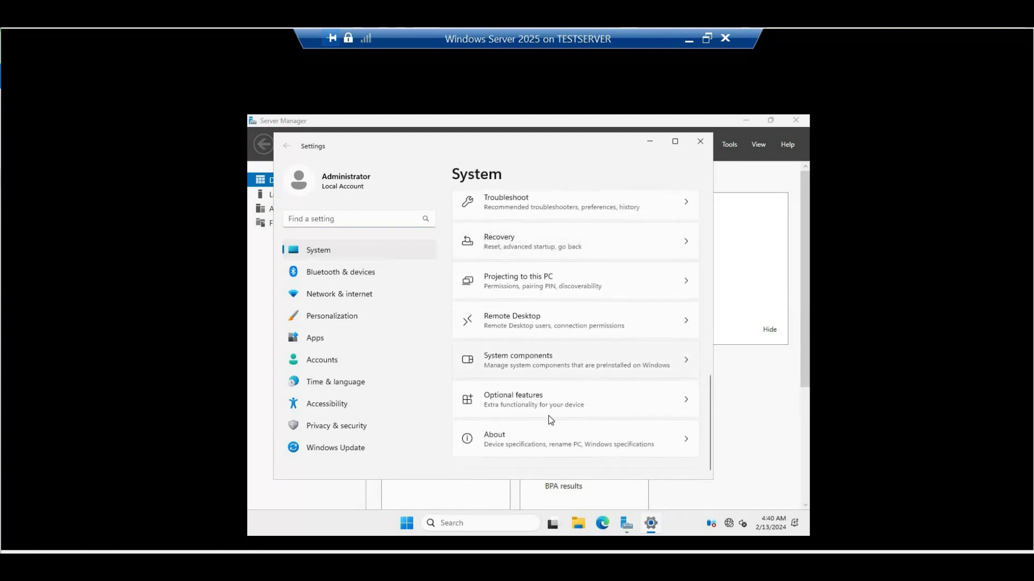
left_click(553, 446)
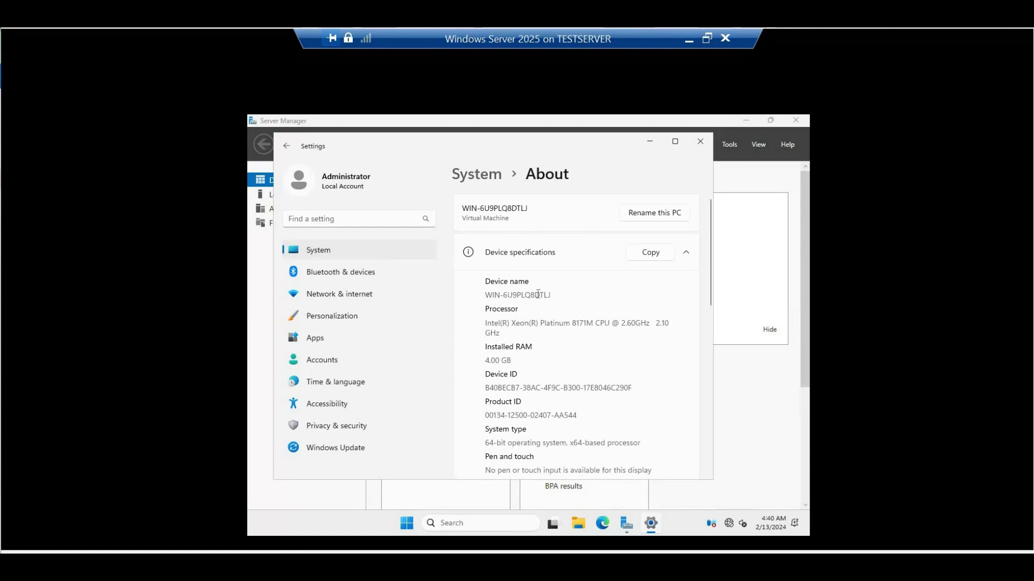
scroll(537, 295, "down", 3)
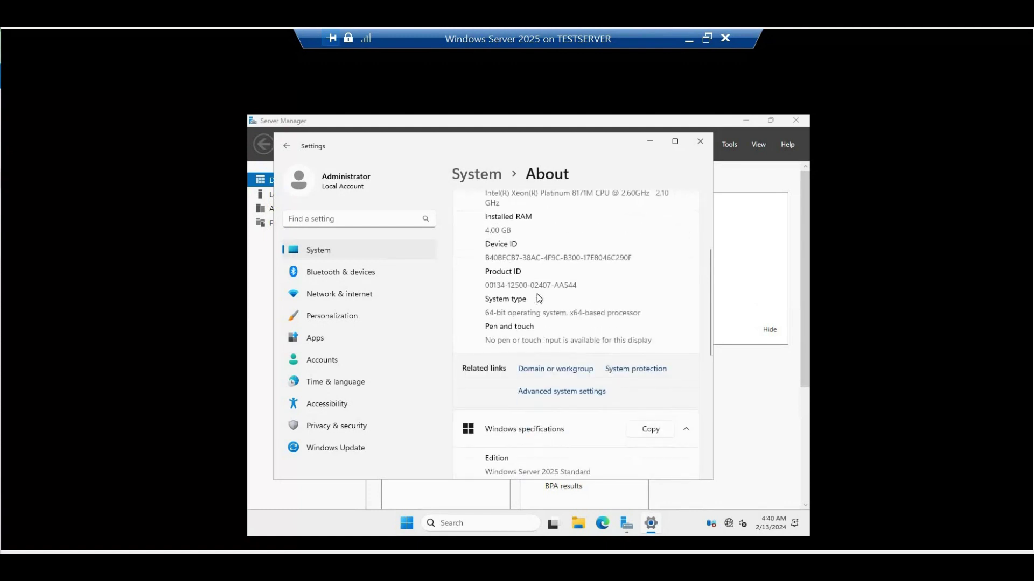
scroll(538, 294, "down", 4)
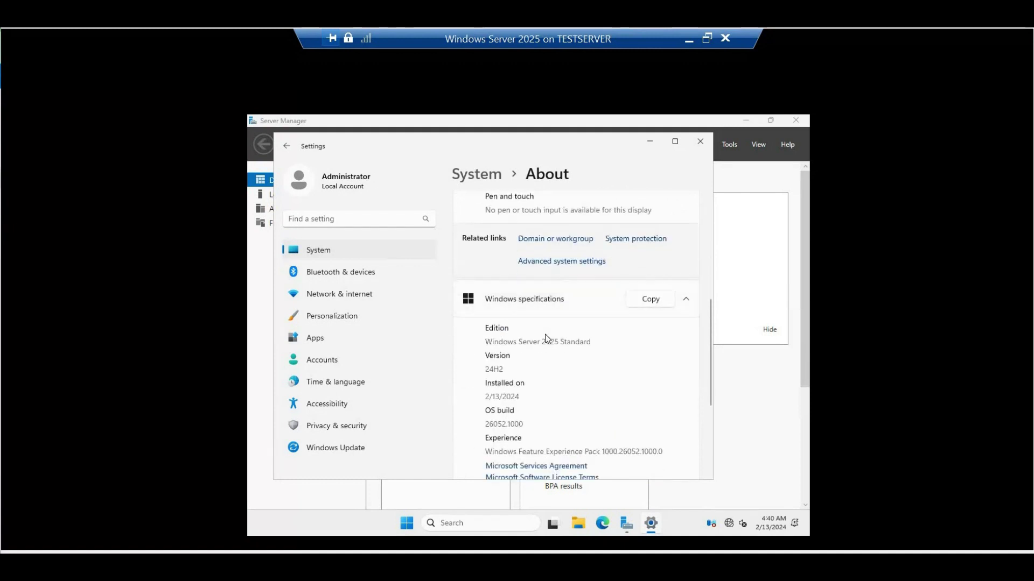